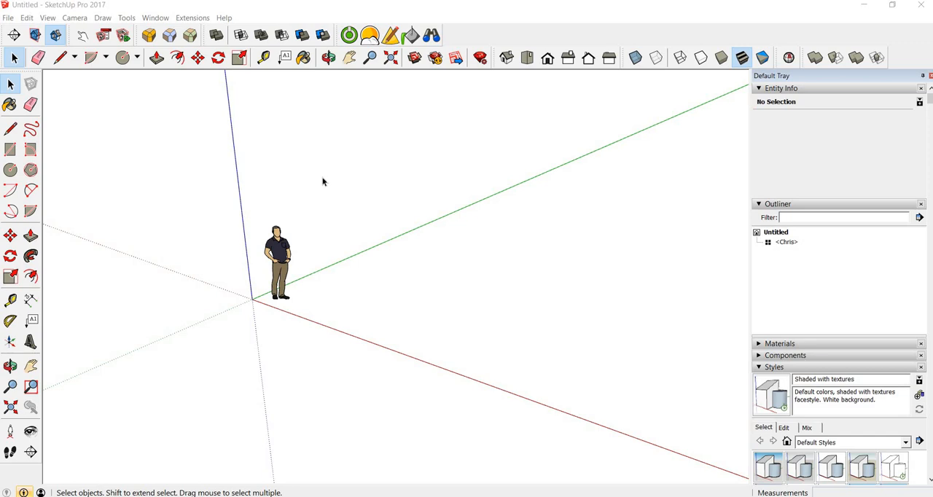
Delete the default person figure and draw a ground rectangle about 3129 by 3583 mm starting at the origin
{"action": "left_click", "coordinate": [277, 266]}
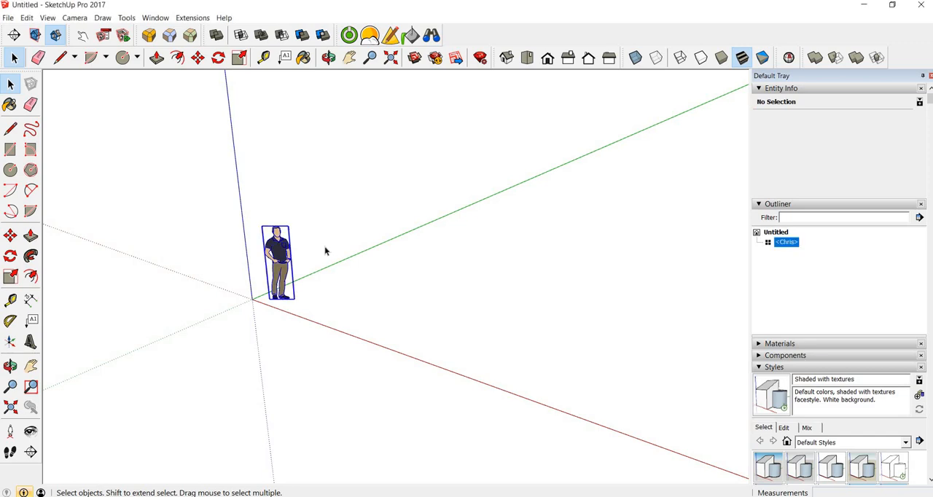
{"action": "key", "text": "Delete"}
{"action": "key", "text": "r"}
{"action": "left_click", "coordinate": [252, 299]}
{"action": "left_click", "coordinate": [446, 281]}
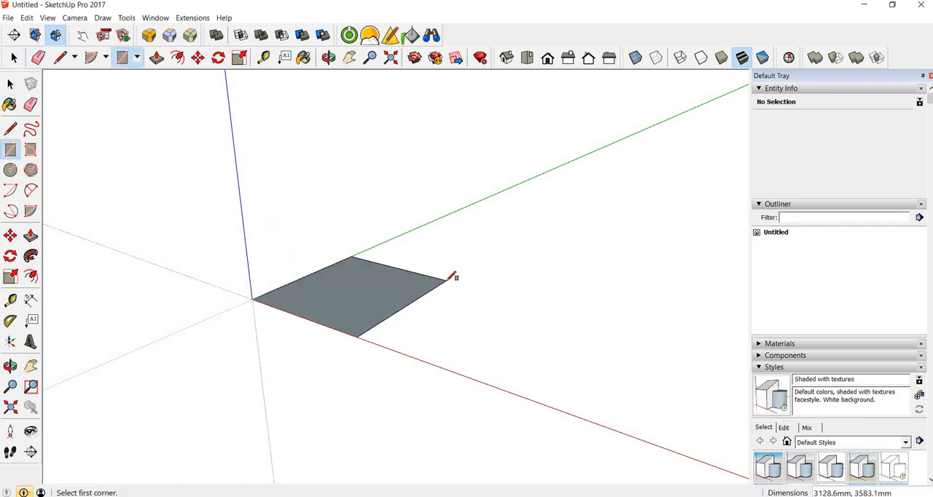
Push/Pull the ground rectangle up about 3127 mm into a box
{"action": "key", "text": "p"}
{"action": "left_click", "coordinate": [368, 282]}
{"action": "left_click", "coordinate": [367, 159]}
{"action": "key", "text": "space"}
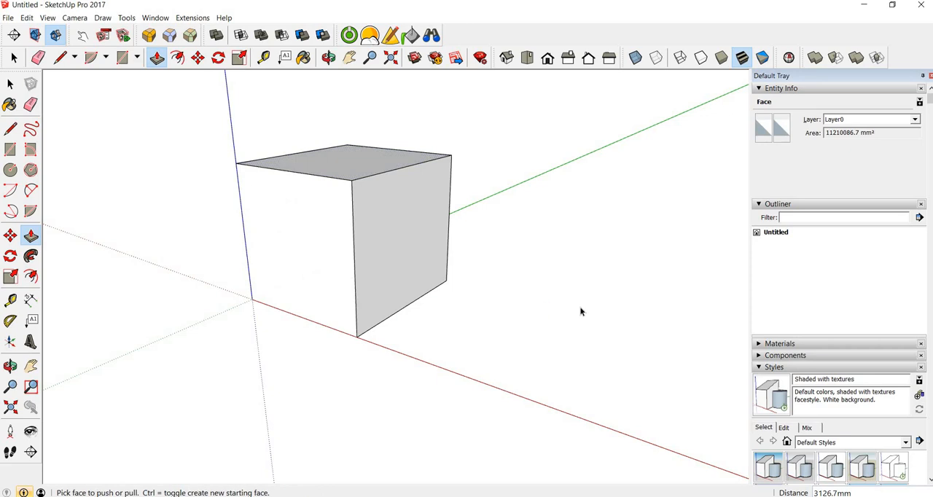
Make the whole box a component with the default name and settings, and deselect it
{"action": "triple_click", "coordinate": [397, 258]}
{"action": "right_click", "coordinate": [397, 256]}
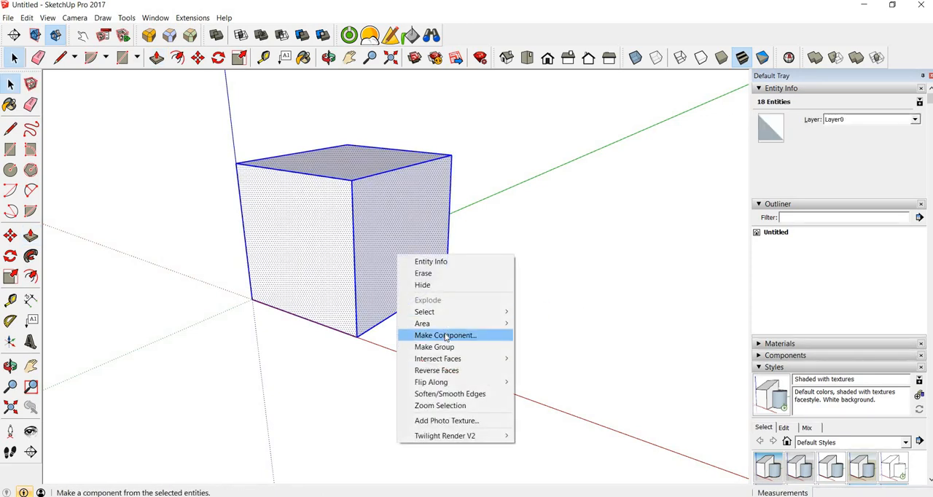
{"action": "left_click", "coordinate": [446, 336]}
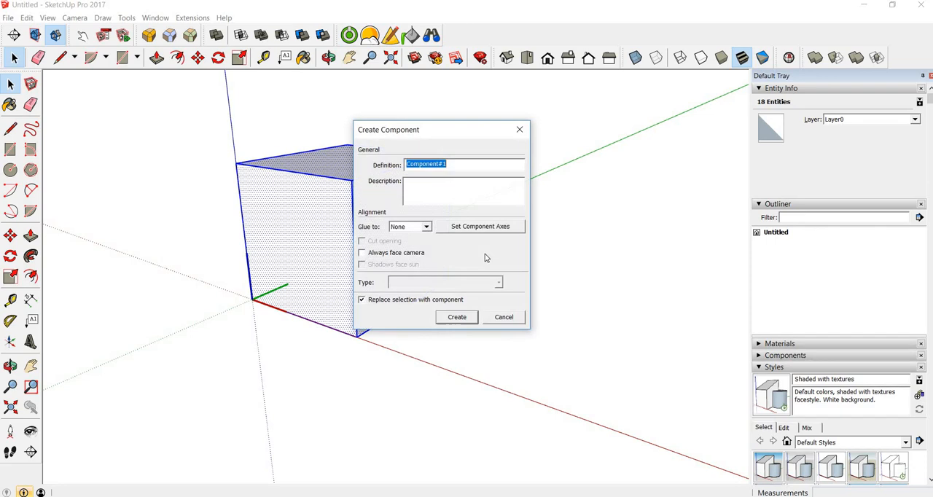
{"action": "left_click", "coordinate": [462, 319]}
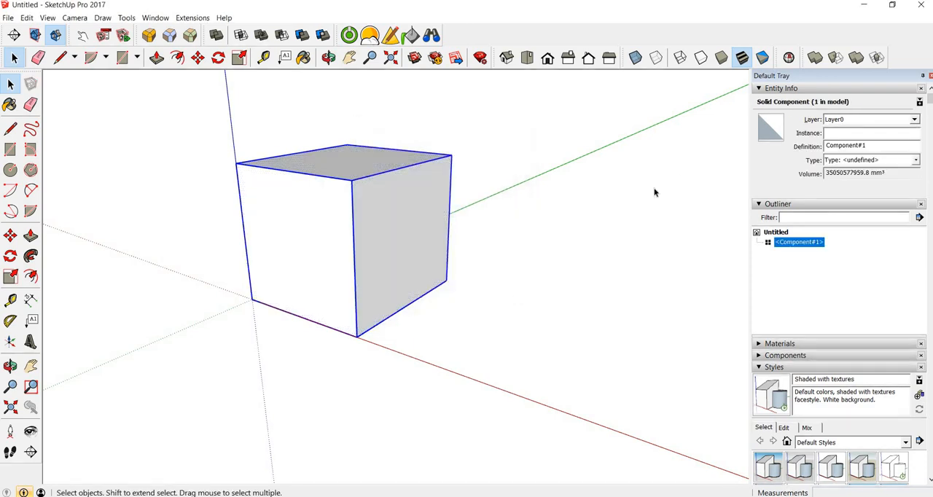
{"action": "left_click", "coordinate": [587, 244]}
Draw a 48-sided circle on the ground beside the box and Push/Pull it up into a cylinder slightly shorter than the box
{"action": "key", "text": "c"}
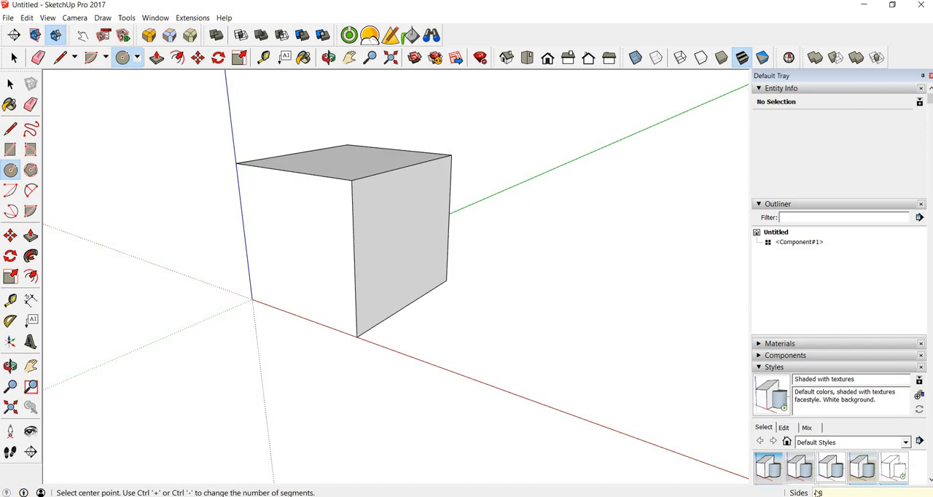
{"action": "left_click", "coordinate": [561, 328]}
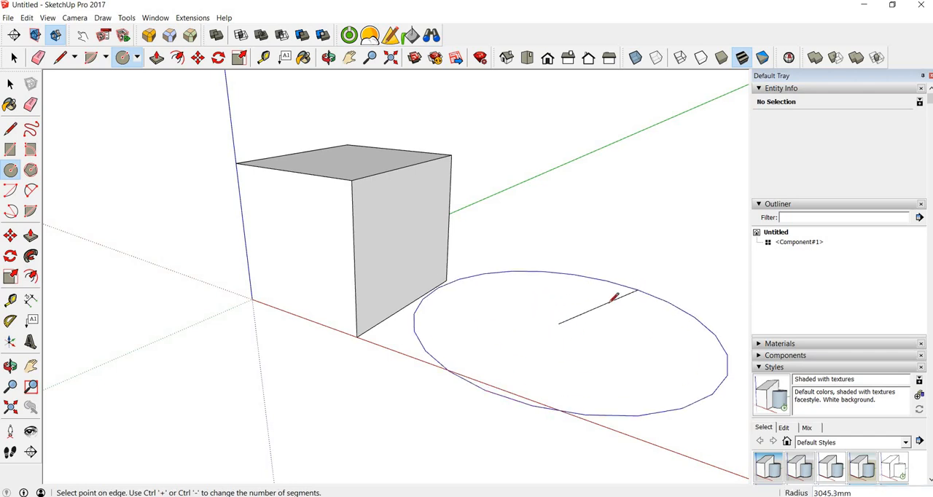
{"action": "left_click", "coordinate": [607, 303]}
{"action": "key", "text": "p"}
{"action": "left_click_drag", "start_coordinate": [583, 328], "coordinate": [585, 210]}
{"action": "key", "text": "space"}
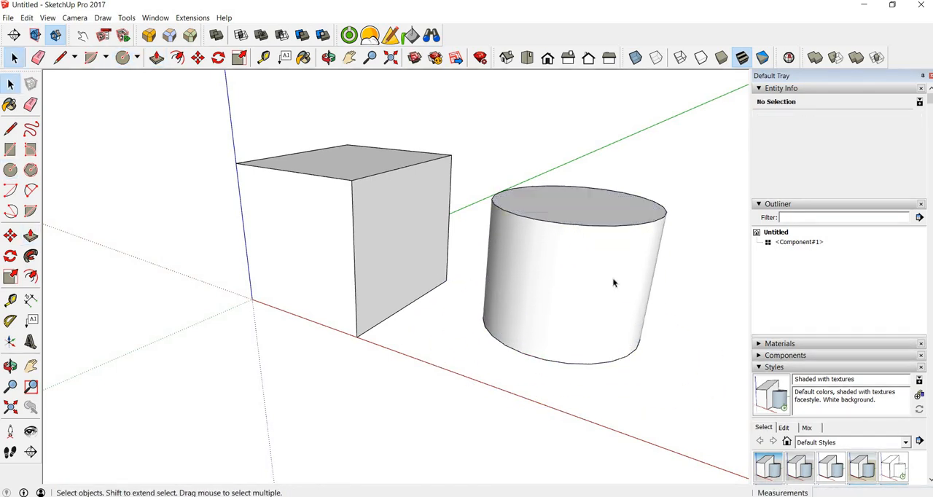
Make the whole cylinder a component with the default name and settings
{"action": "triple_click", "coordinate": [586, 258]}
{"action": "right_click", "coordinate": [573, 255]}
{"action": "left_click", "coordinate": [621, 335]}
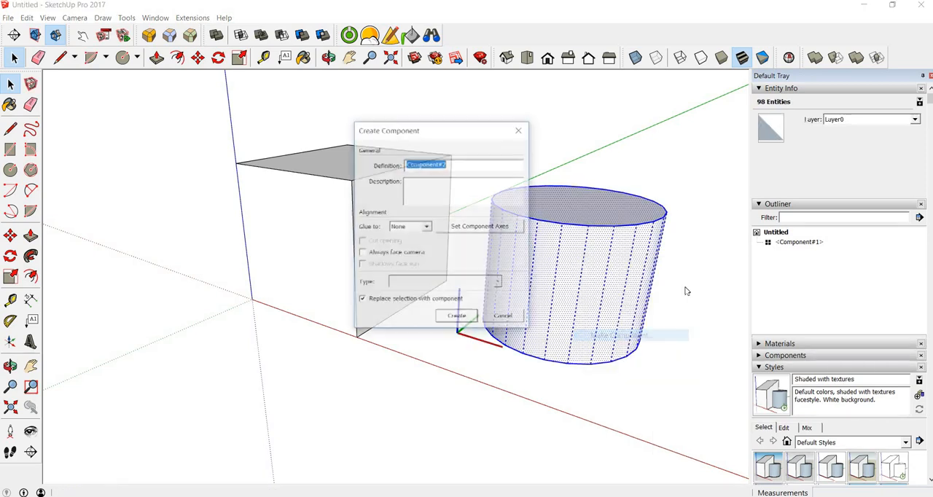
{"action": "left_click", "coordinate": [470, 323]}
Move the cylinder about 3606 mm so that it partly overlaps the side of the box, and deselect it
{"action": "middle_click_drag", "start_coordinate": [581, 158], "coordinate": [568, 244]}
{"action": "key", "text": "m"}
{"action": "left_click", "coordinate": [602, 234]}
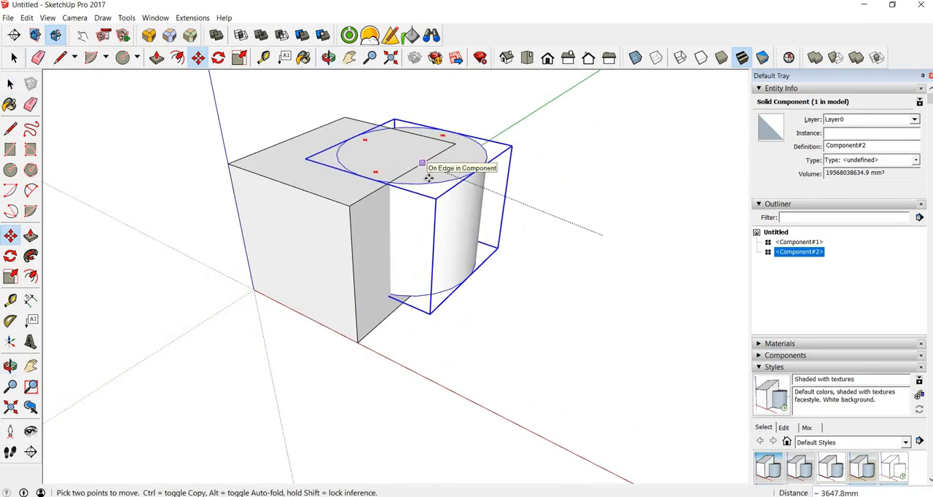
{"action": "left_click", "coordinate": [432, 176]}
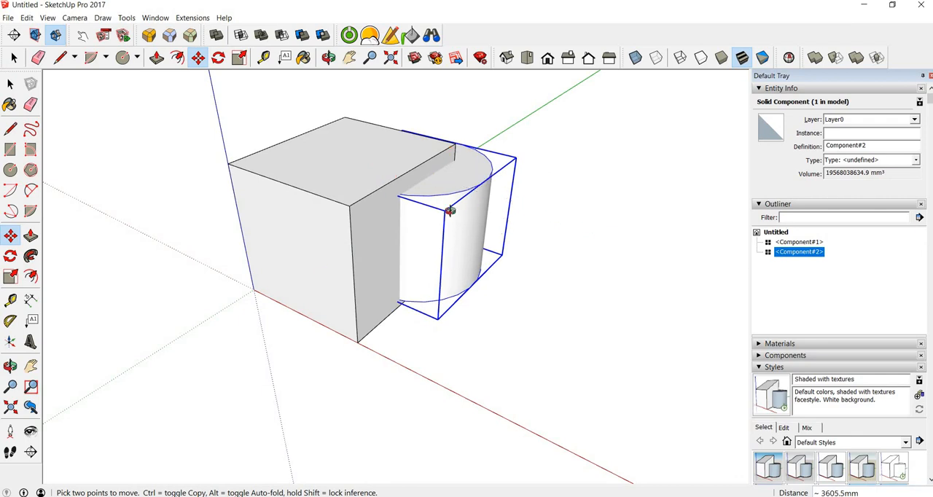
{"action": "middle_click_drag", "start_coordinate": [711, 332], "coordinate": [637, 310]}
{"action": "middle_click_drag", "start_coordinate": [513, 367], "coordinate": [557, 366]}
{"action": "key", "text": "space"}
{"action": "left_click", "coordinate": [587, 292]}
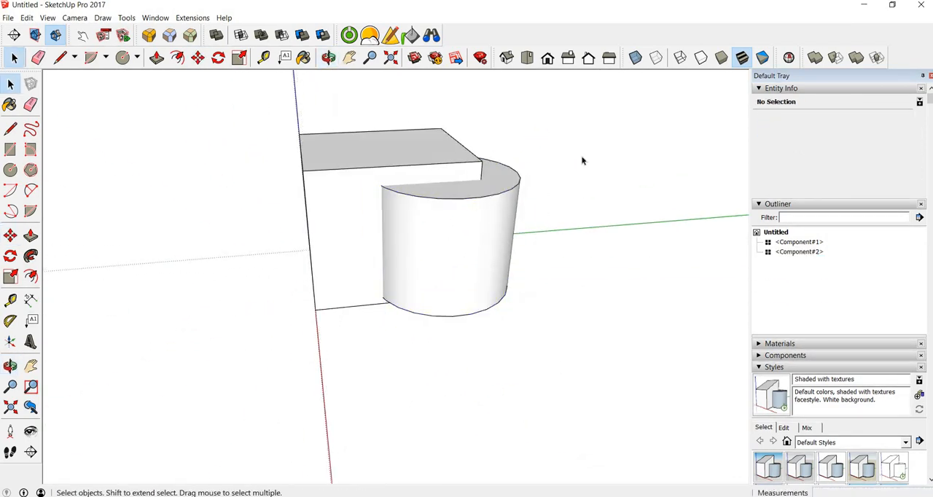
Trim the box with the upright cylinder, using the Trim solid tool with the box as the target
{"action": "key", "text": "o"}
{"action": "left_click_drag", "start_coordinate": [632, 189], "coordinate": [625, 181]}
{"action": "key", "text": "space"}
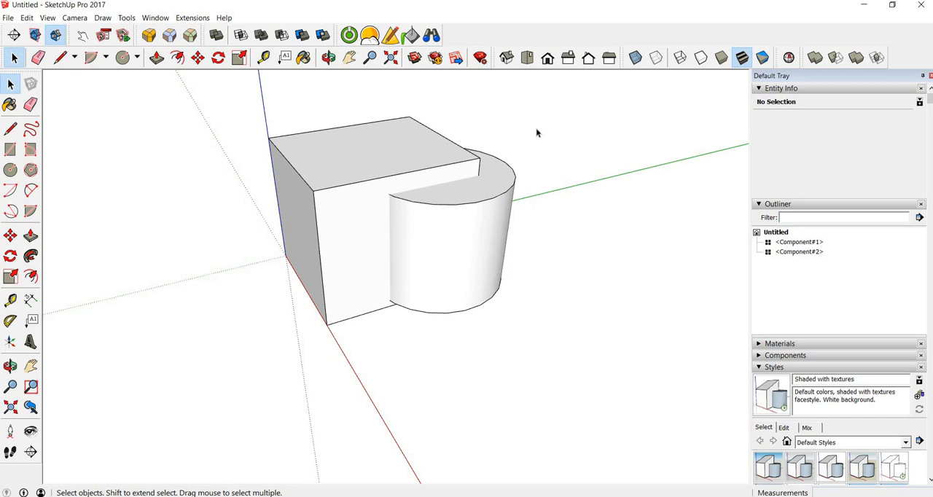
{"action": "left_click", "coordinate": [858, 64]}
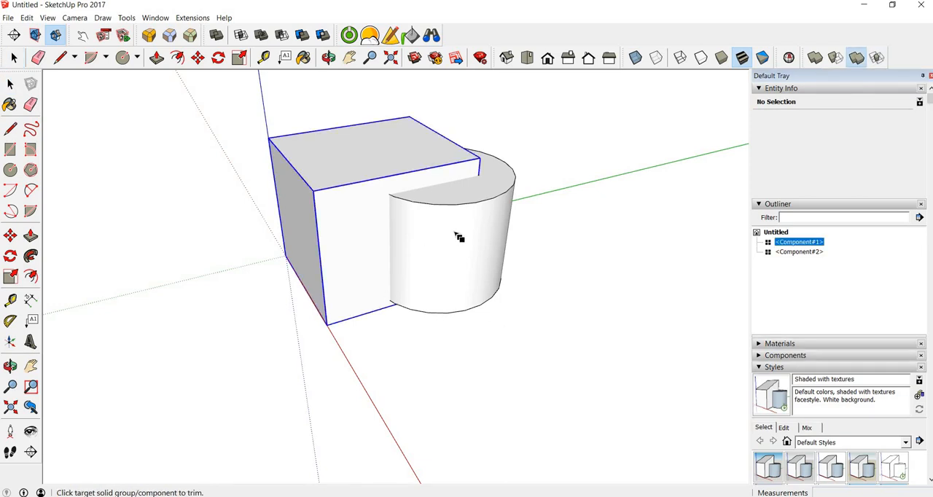
{"action": "left_click", "coordinate": [347, 177]}
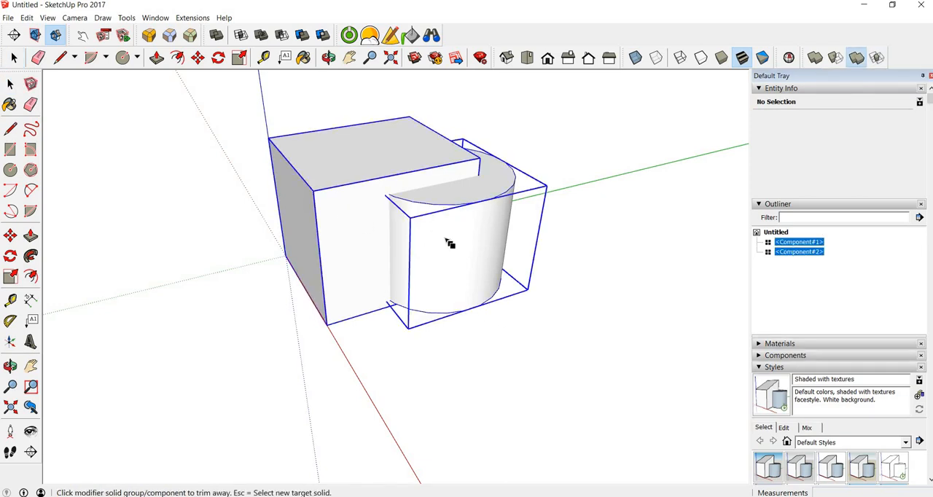
{"action": "key", "text": "space"}
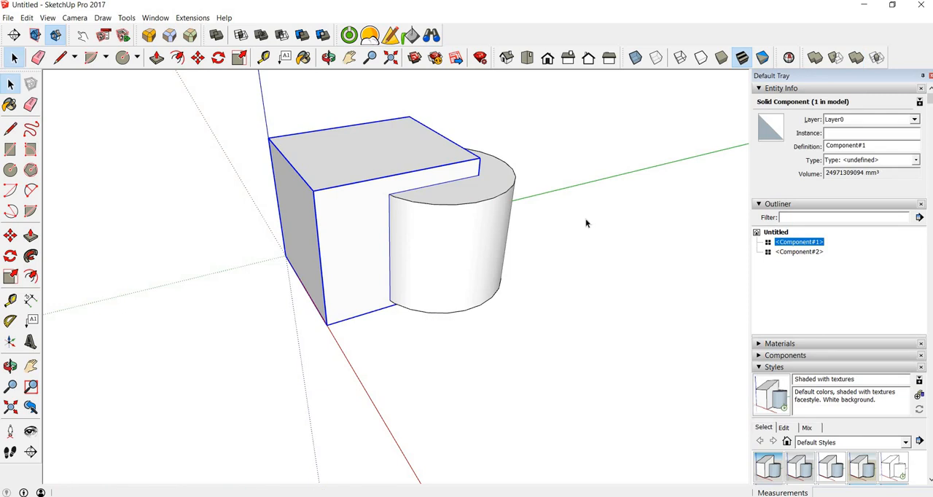
Hide the upright cylinder to examine the cutout in the box, and undo both the hiding and the trim
{"action": "left_click", "coordinate": [428, 254]}
{"action": "right_click", "coordinate": [428, 255]}
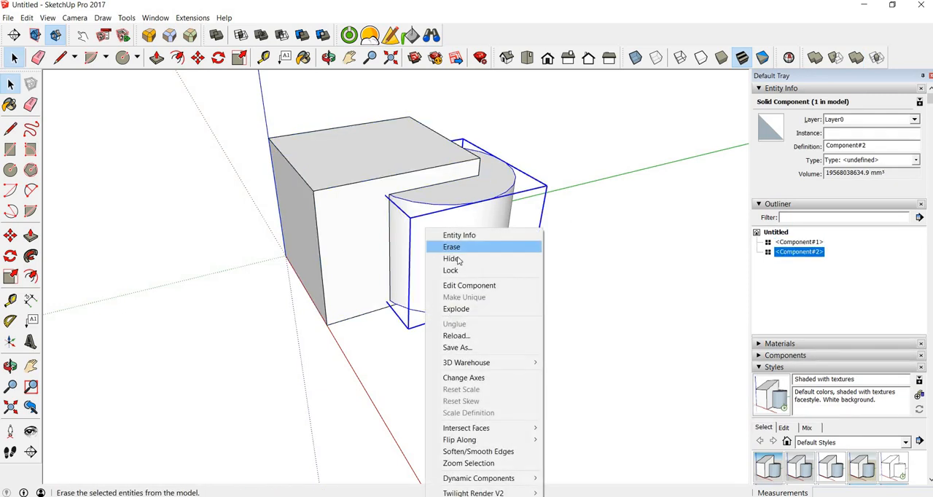
{"action": "left_click", "coordinate": [460, 259]}
{"action": "middle_click_drag", "start_coordinate": [537, 212], "coordinate": [233, 223]}
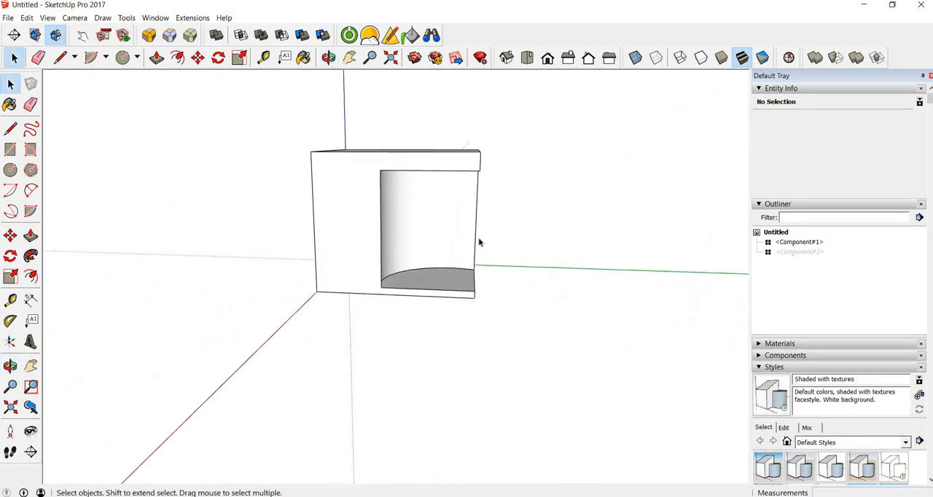
{"action": "middle_click_drag", "start_coordinate": [520, 213], "coordinate": [491, 286]}
{"action": "key", "text": "ctrl+z"}
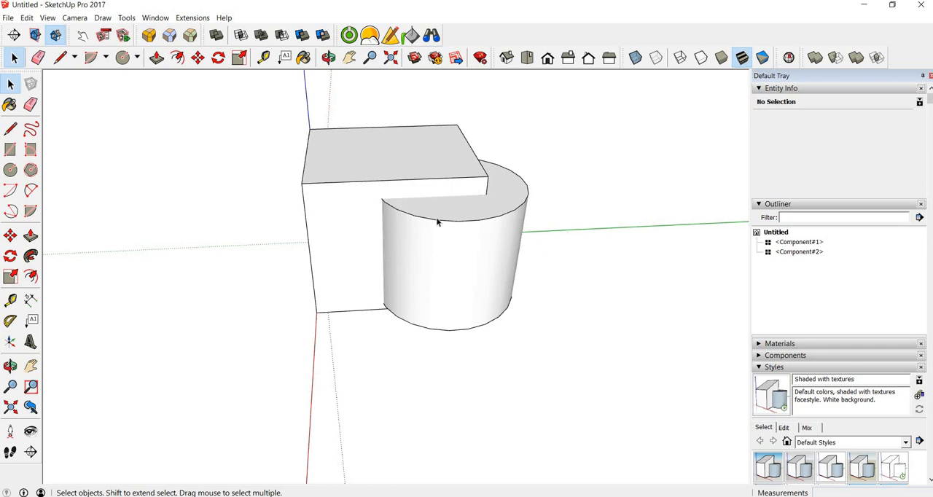
Rotate the cylinder about 20.2 degrees in the horizontal plane around a point on its top face
{"action": "left_click", "coordinate": [444, 217]}
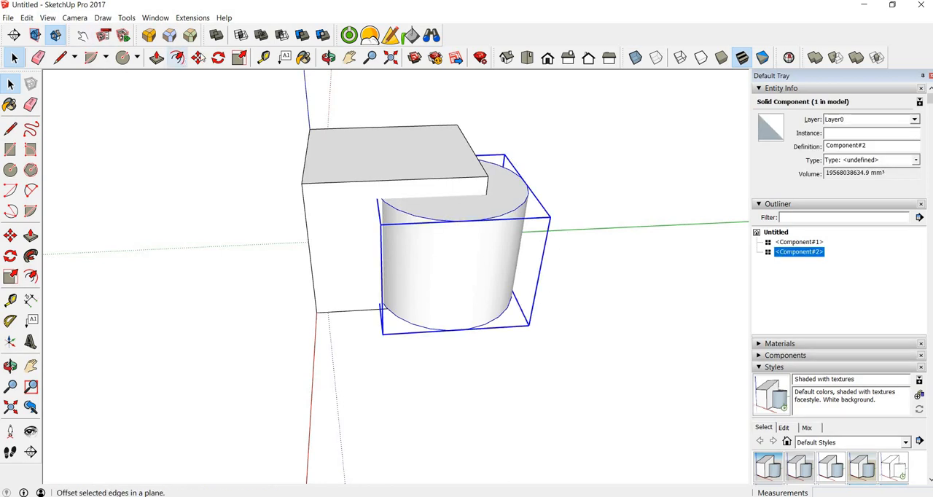
{"action": "left_click", "coordinate": [218, 58]}
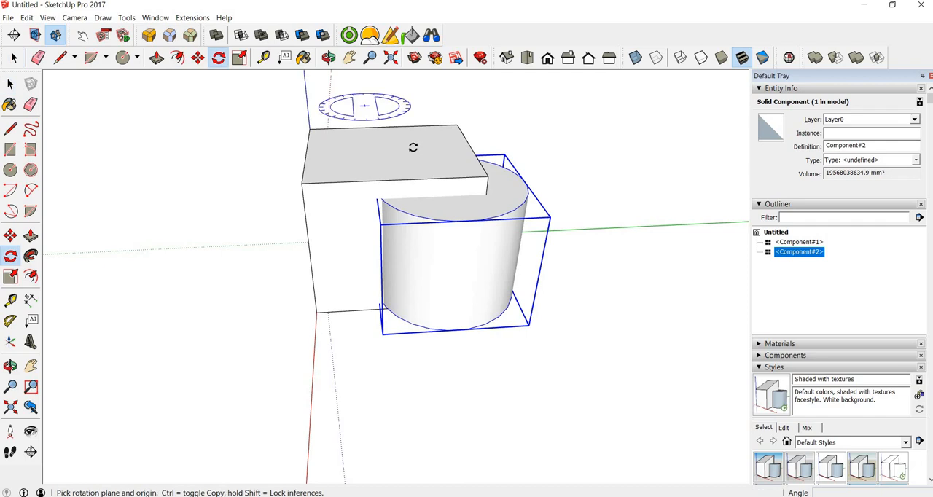
{"action": "left_click", "coordinate": [470, 204]}
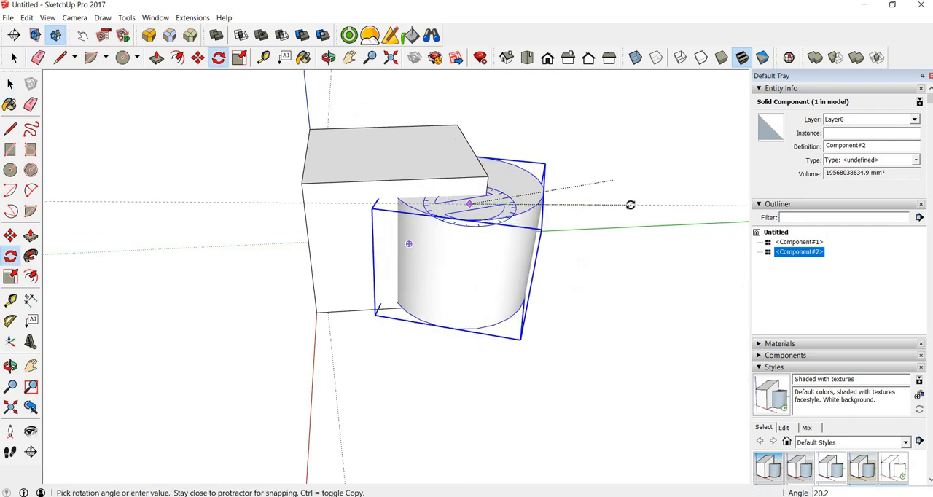
{"action": "left_click", "coordinate": [744, 204]}
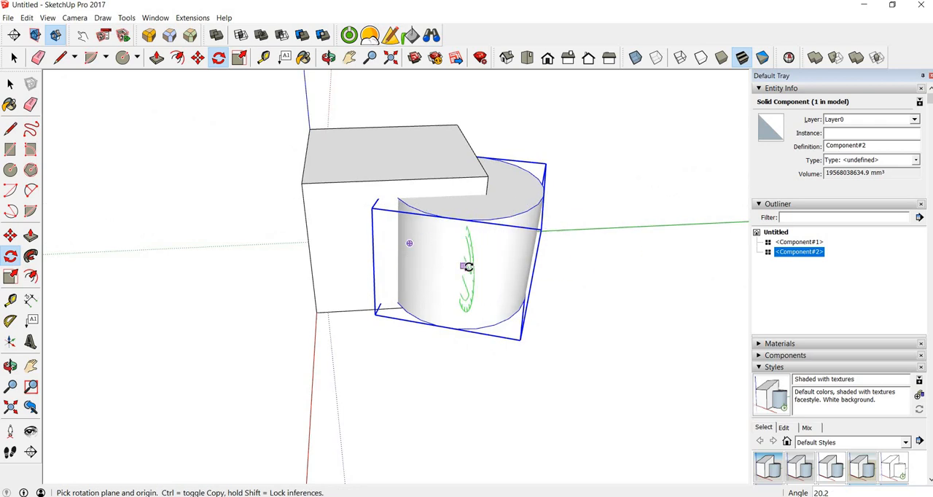
Tilt the cylinder at an angle by rotating it in a vertical plane around a point on its curved side
{"action": "left_click", "coordinate": [469, 267]}
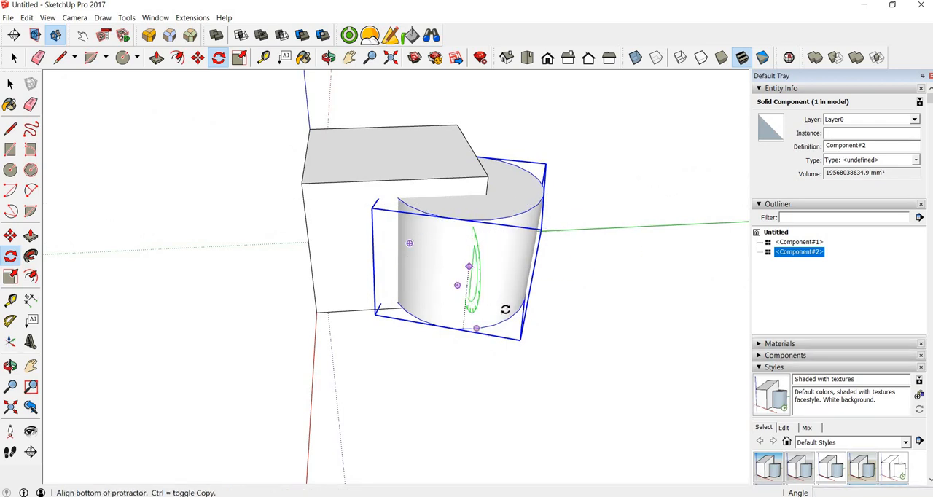
{"action": "left_click", "coordinate": [621, 243]}
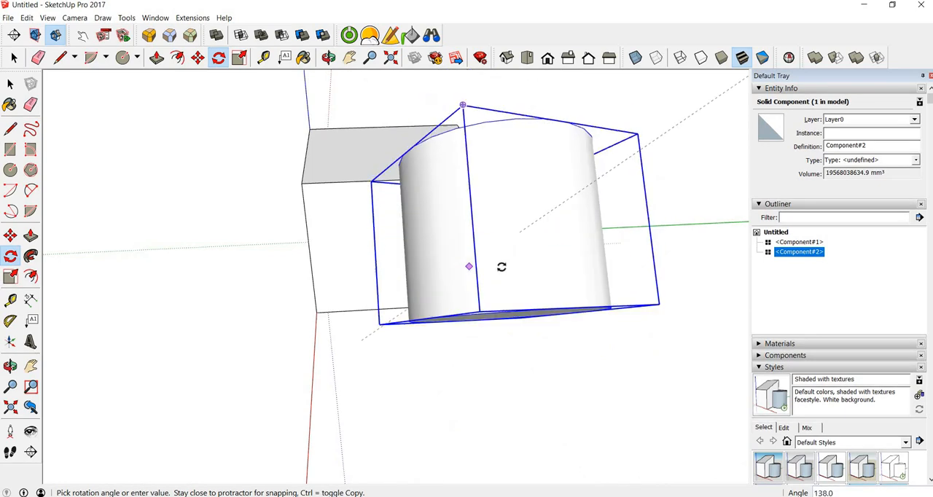
{"action": "left_click", "coordinate": [500, 257]}
Move the tilted cylinder about 2490 mm into the box so it cuts across the upper side edge, and deselect it
{"action": "middle_click_drag", "start_coordinate": [402, 240], "coordinate": [816, 162]}
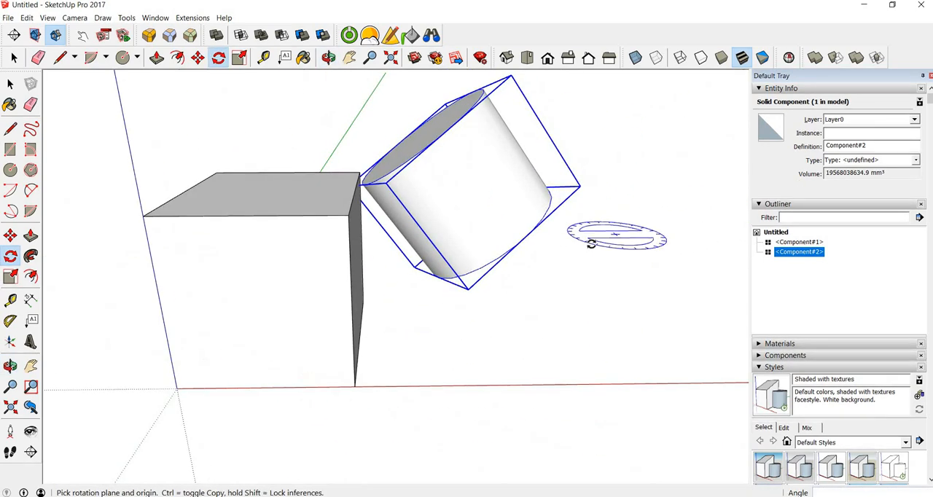
{"action": "key", "text": "m"}
{"action": "left_click", "coordinate": [500, 193]}
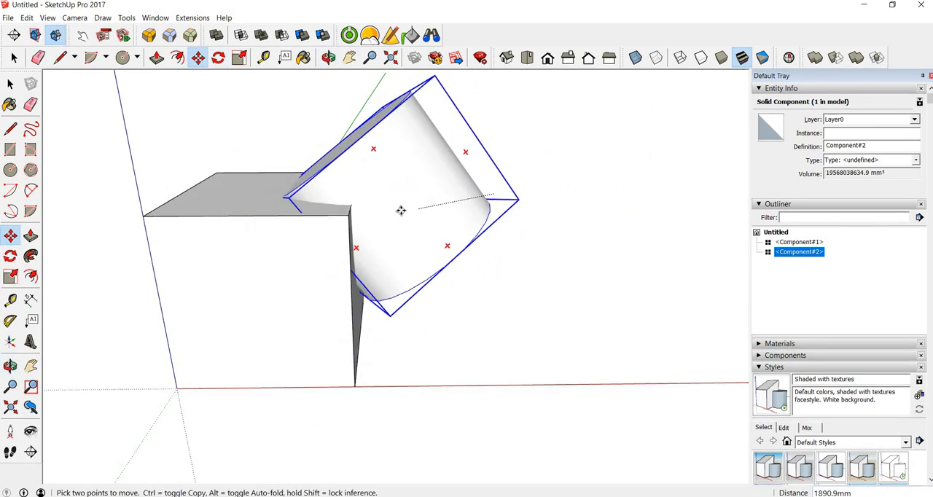
{"action": "left_click", "coordinate": [460, 247]}
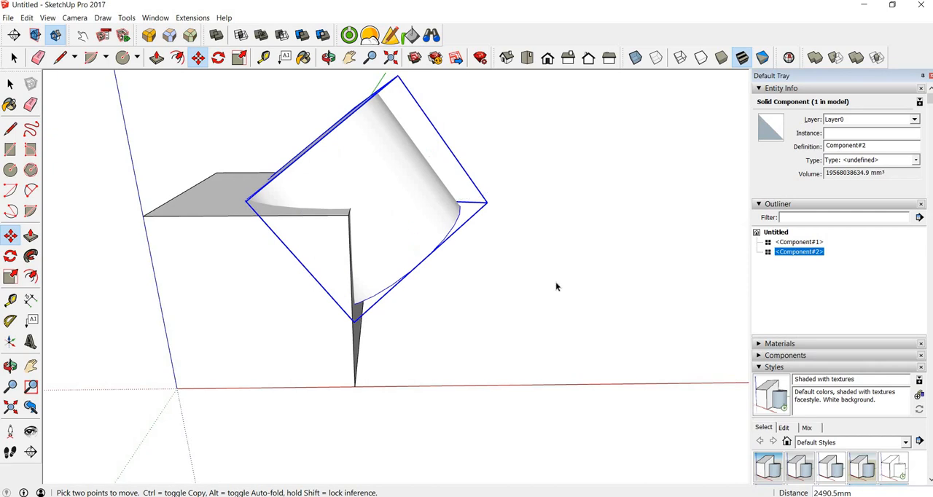
{"action": "key", "text": "space"}
{"action": "left_click", "coordinate": [661, 231]}
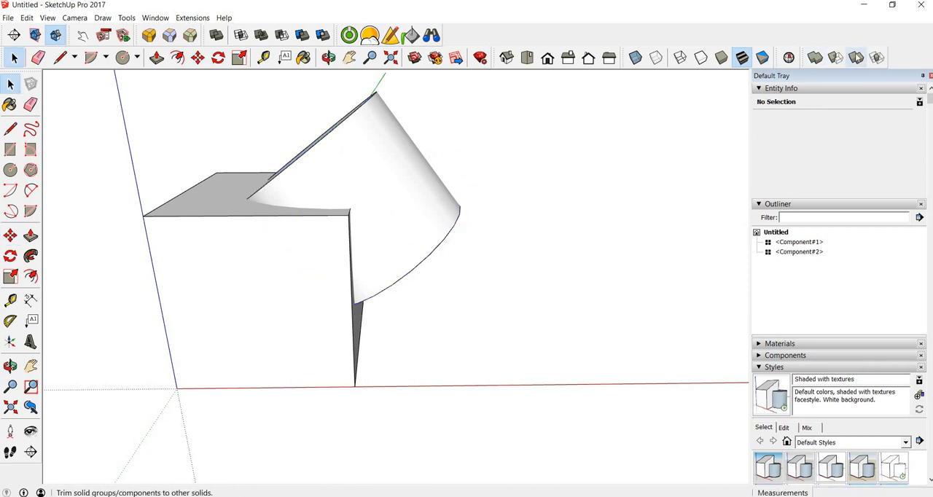
Trim the box with the tilted cylinder, using the Trim solid tool with the box as the target
{"action": "left_click", "coordinate": [856, 57]}
{"action": "left_click", "coordinate": [211, 290]}
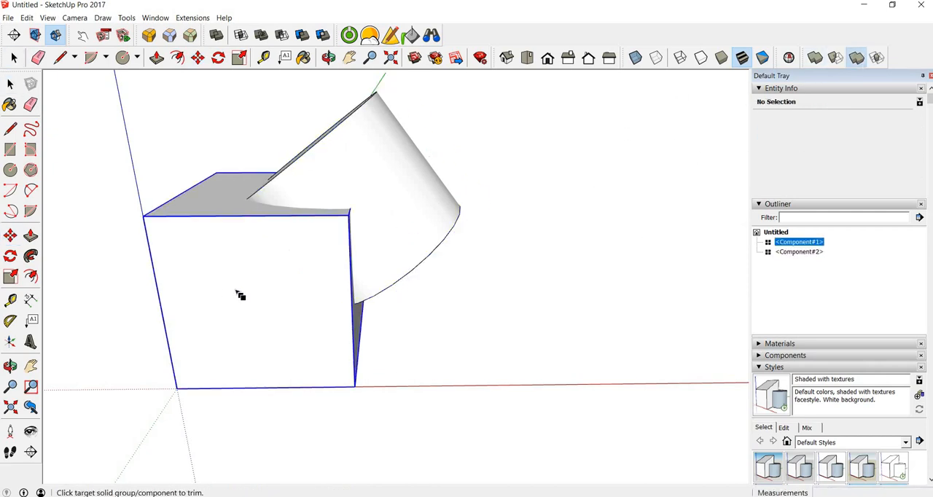
{"action": "left_click", "coordinate": [370, 156]}
{"action": "key", "text": "space"}
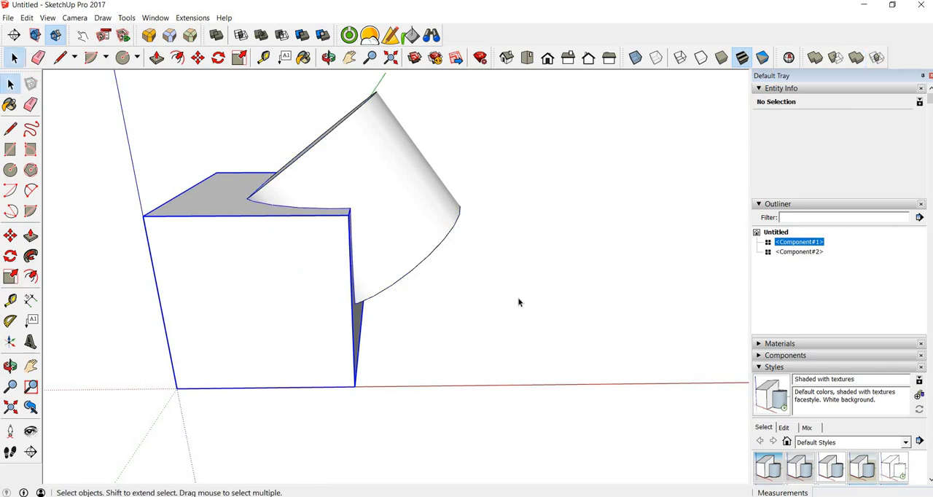
Hide the tilted cylinder and examine the angled cutout it left in the top and side of the box
{"action": "left_click", "coordinate": [387, 182]}
{"action": "right_click", "coordinate": [388, 179]}
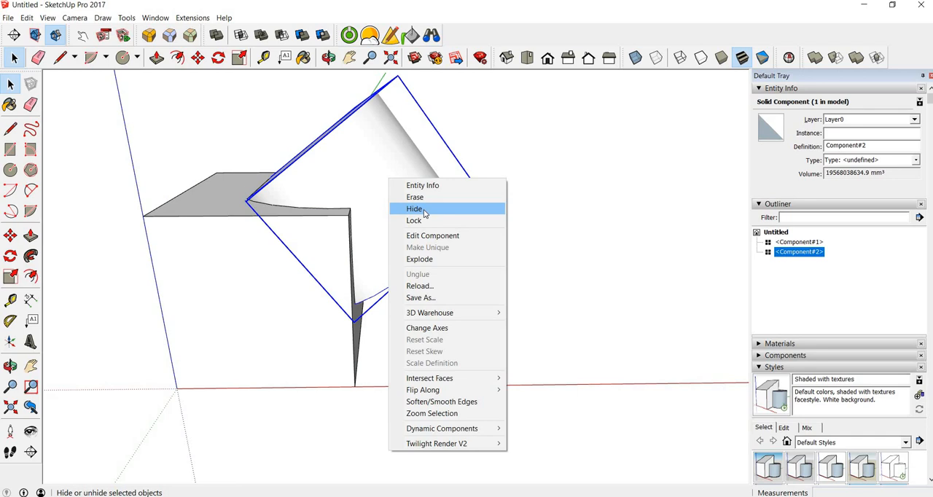
{"action": "left_click", "coordinate": [424, 212]}
{"action": "mouse_move", "coordinate": [431, 207]}
{"action": "middle_mouse_down"}
{"action": "mouse_move", "coordinate": [277, 296]}
{"action": "mouse_move", "coordinate": [77, 273]}
{"action": "mouse_move", "coordinate": [503, 192]}
{"action": "mouse_move", "coordinate": [410, 240]}
{"action": "mouse_move", "coordinate": [230, 185]}
{"action": "mouse_move", "coordinate": [500, 265]}
{"action": "mouse_move", "coordinate": [343, 143]}
{"action": "middle_mouse_up"}
{"action": "scroll", "coordinate": [409, 167], "scroll_direction": "up", "scroll_amount": 6}
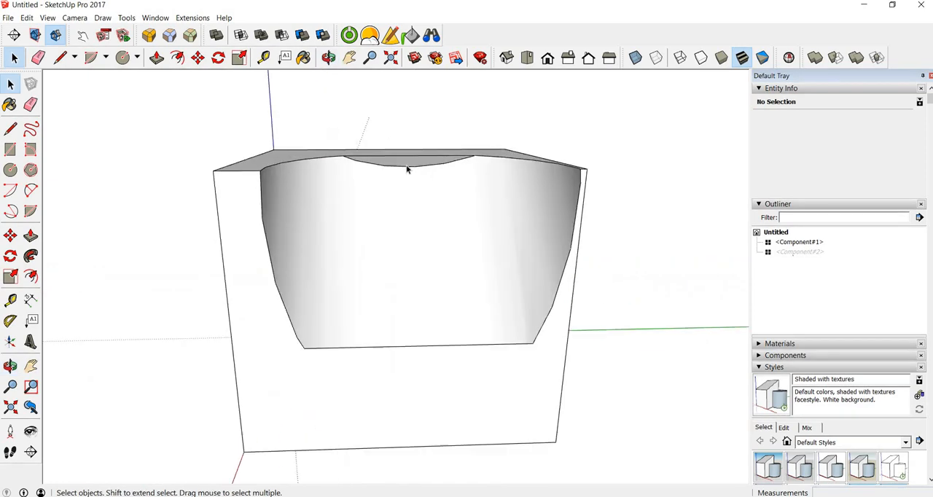
{"action": "mouse_move", "coordinate": [357, 202]}
{"action": "middle_mouse_down"}
{"action": "mouse_move", "coordinate": [183, 231]}
{"action": "mouse_move", "coordinate": [382, 152]}
{"action": "middle_mouse_up"}
{"action": "left_click", "coordinate": [381, 156]}
{"action": "middle_click_drag", "start_coordinate": [371, 226], "coordinate": [487, 289]}
{"action": "scroll", "coordinate": [375, 155], "scroll_direction": "down", "scroll_amount": 10}
{"action": "left_click", "coordinate": [402, 179]}
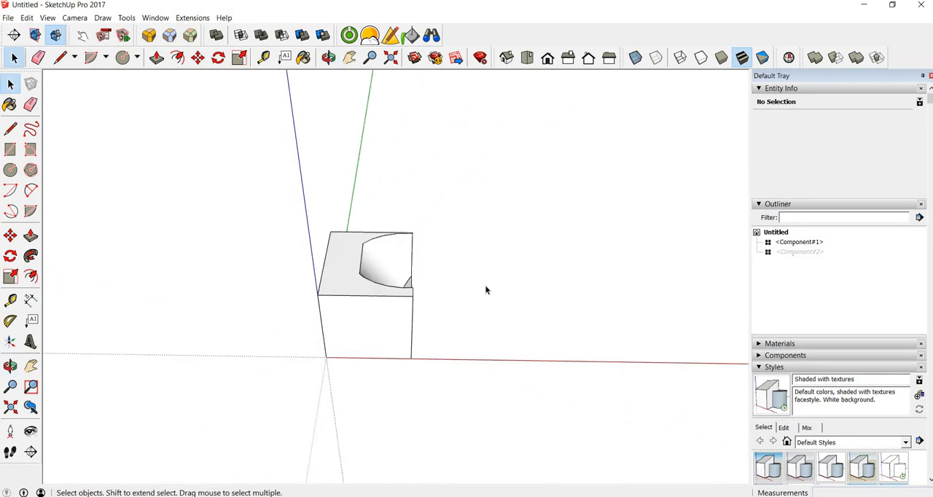
Undo the hiding, trimming and tilting of the cylinder, back to the upright cylinder overlapping the box
{"action": "scroll", "coordinate": [458, 269], "scroll_direction": "up", "scroll_amount": 2}
{"action": "key", "text": "ctrl+z"}
{"action": "key", "text": "ctrl+z"}
{"action": "key", "text": "ctrl+z"}
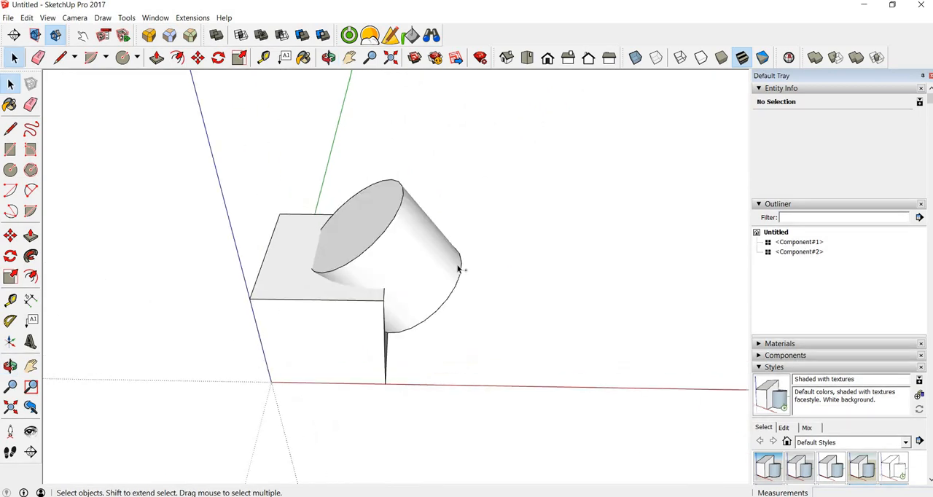
{"action": "middle_click_drag", "start_coordinate": [345, 228], "coordinate": [552, 285]}
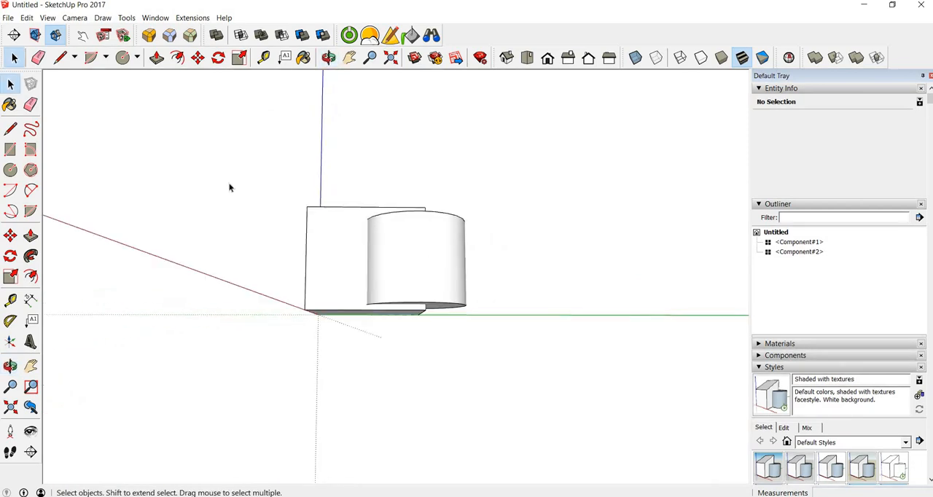
{"action": "middle_click_drag", "start_coordinate": [104, 112], "coordinate": [219, 212]}
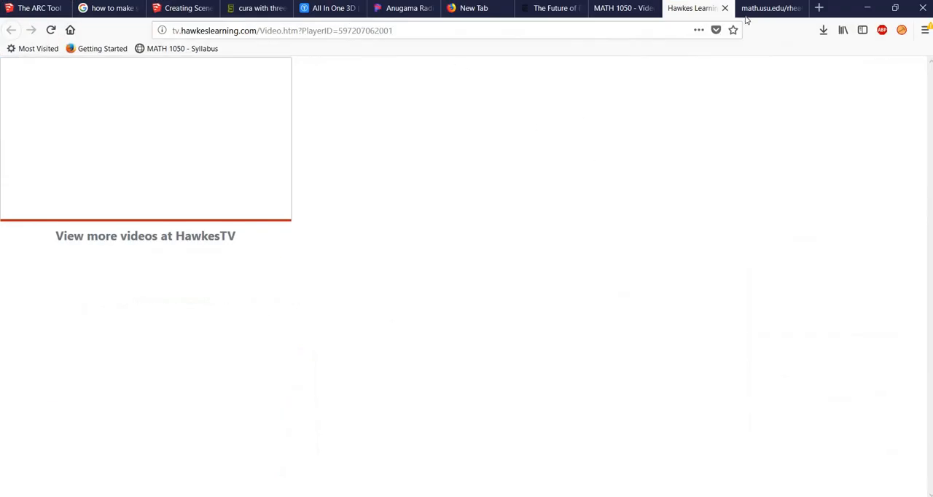
Switch to Firefox, search Google for booltools2 in a new tab and open the mind.sight.studios BoolTools 2 page
{"action": "key", "text": "ctrl+t"}
{"action": "type", "text": "www.google.com"}
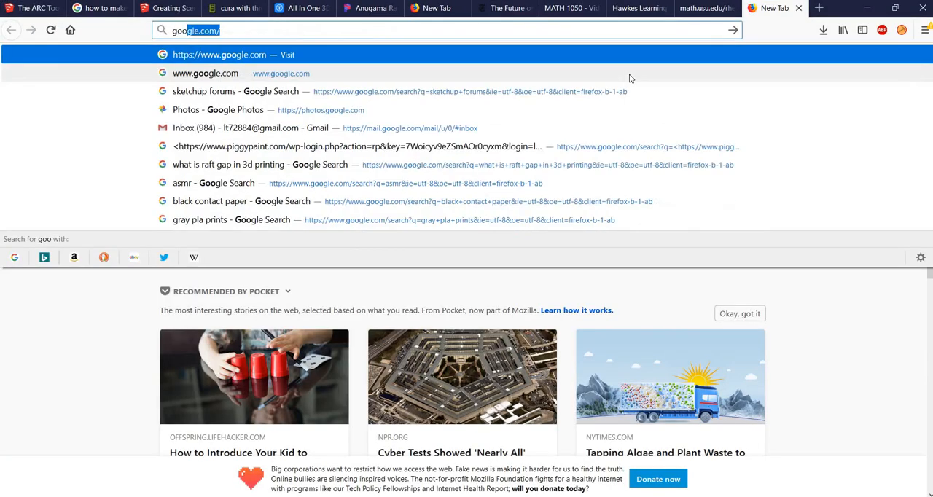
{"action": "key", "text": "Return"}
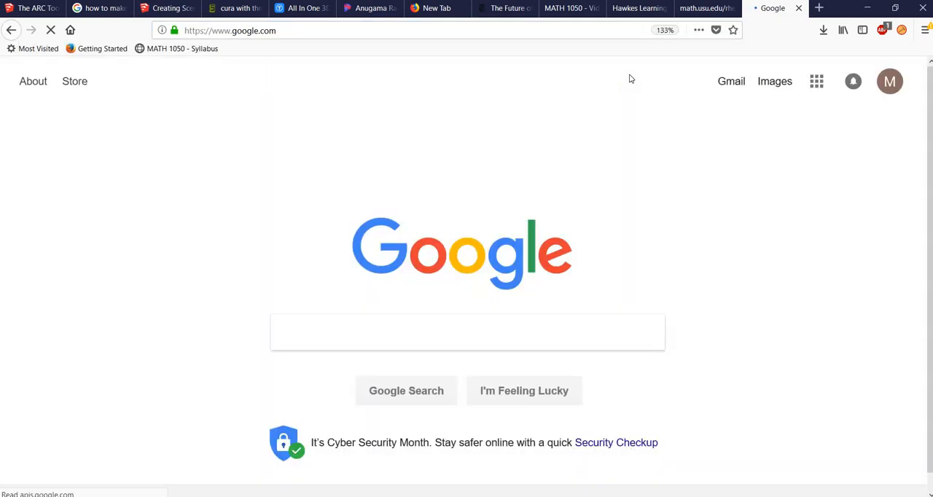
{"action": "type", "text": "booltools2"}
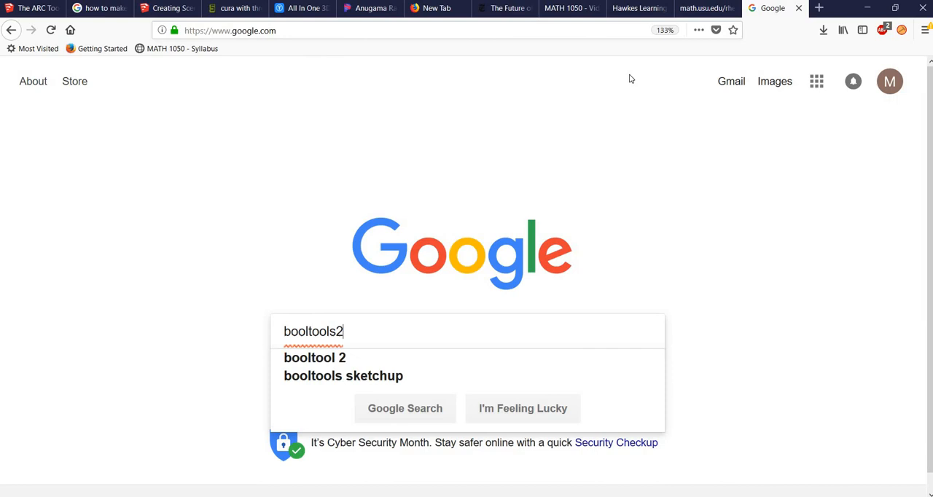
{"action": "key", "text": "Return"}
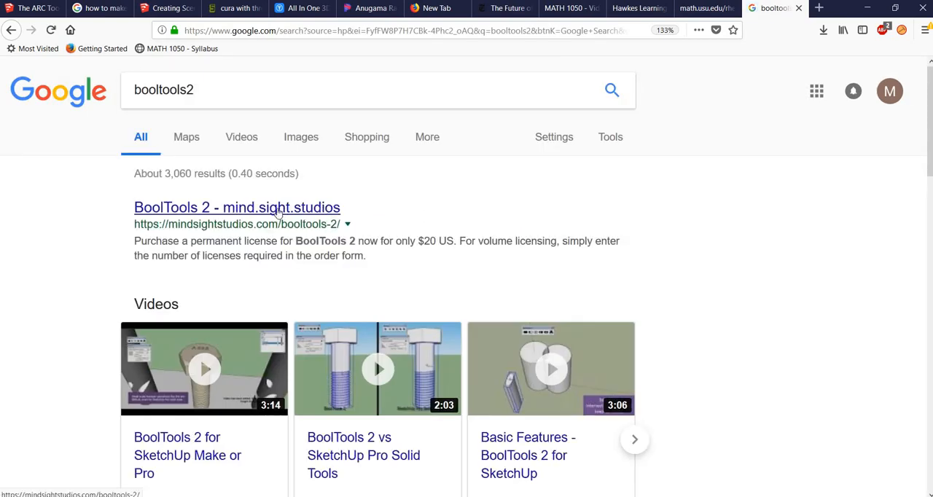
{"action": "left_click", "coordinate": [185, 213]}
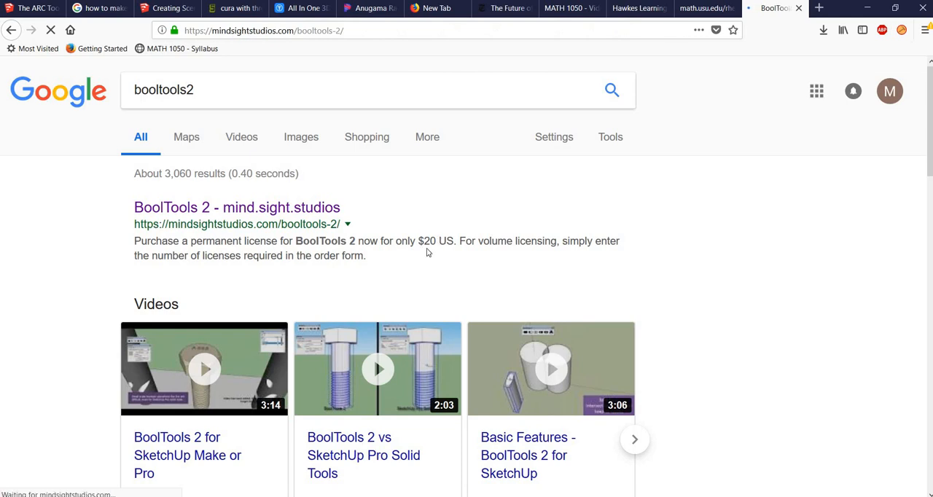
Examine the BoolTools 2 page, including its feature list, sample image, licensing and download section, and known issues
{"action": "scroll", "coordinate": [357, 238], "scroll_direction": "down", "scroll_amount": 3}
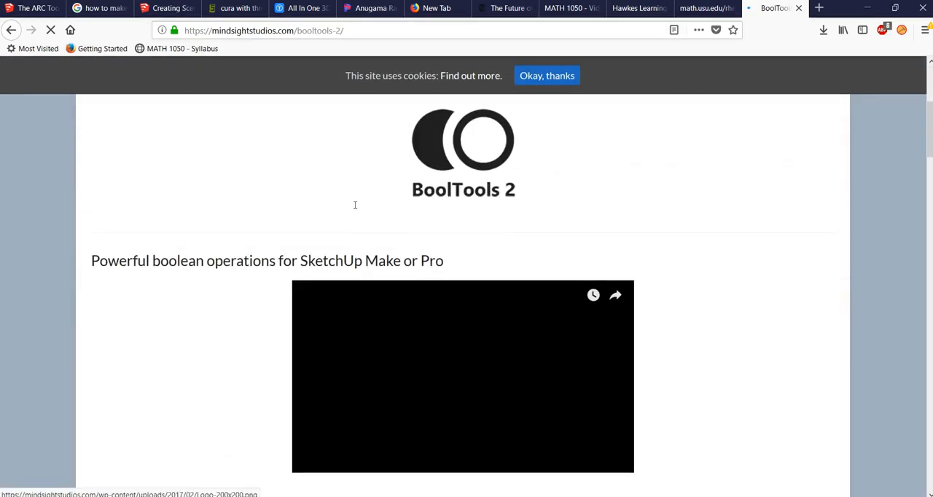
{"action": "scroll", "coordinate": [226, 198], "scroll_direction": "down", "scroll_amount": 3}
{"action": "scroll", "coordinate": [216, 201], "scroll_direction": "down", "scroll_amount": 1}
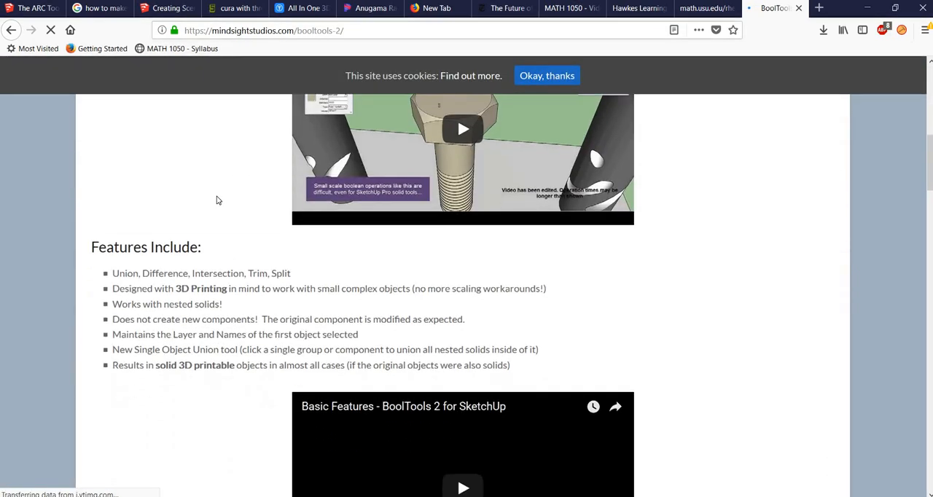
{"action": "scroll", "coordinate": [216, 200], "scroll_direction": "up", "scroll_amount": 2}
{"action": "scroll", "coordinate": [205, 207], "scroll_direction": "down", "scroll_amount": 10}
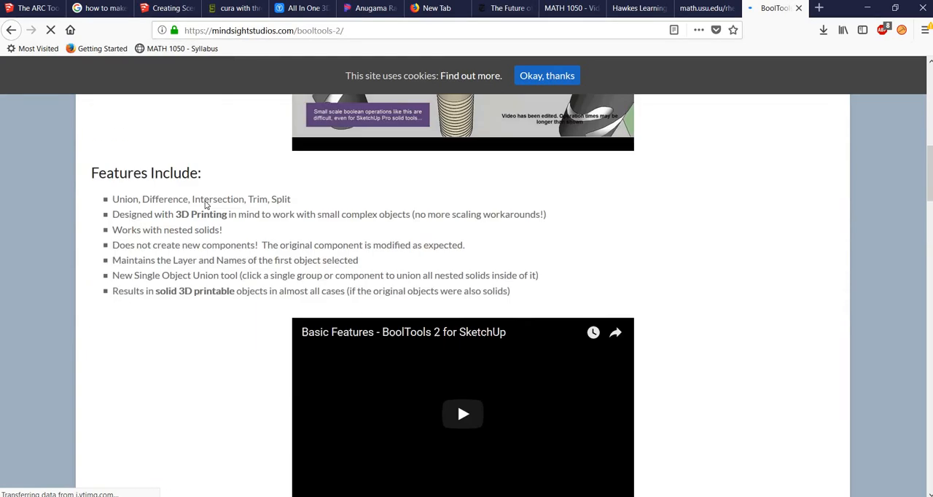
{"action": "scroll", "coordinate": [201, 207], "scroll_direction": "down", "scroll_amount": 6}
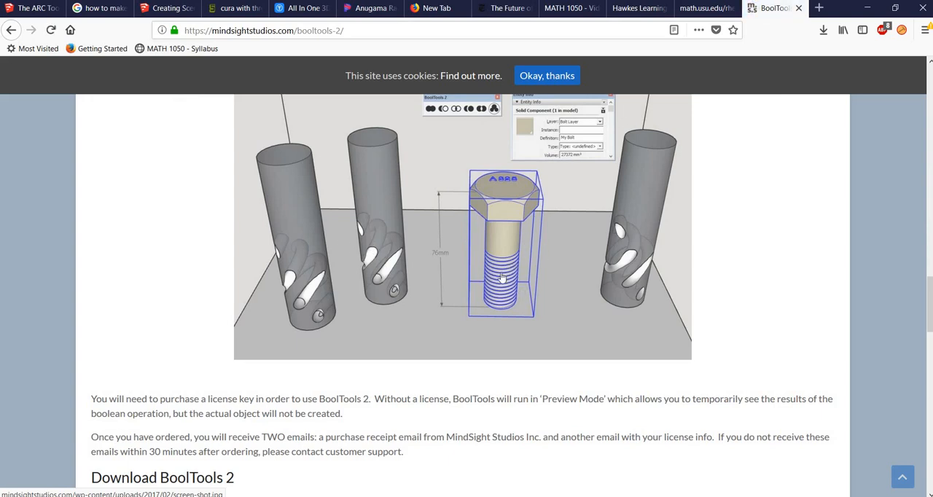
{"action": "scroll", "coordinate": [313, 335], "scroll_direction": "down", "scroll_amount": 5}
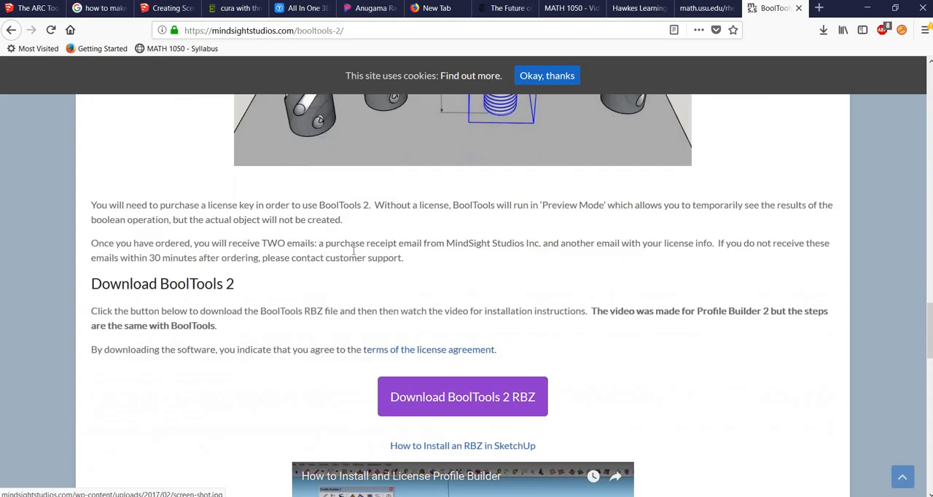
{"action": "scroll", "coordinate": [427, 250], "scroll_direction": "up", "scroll_amount": 5}
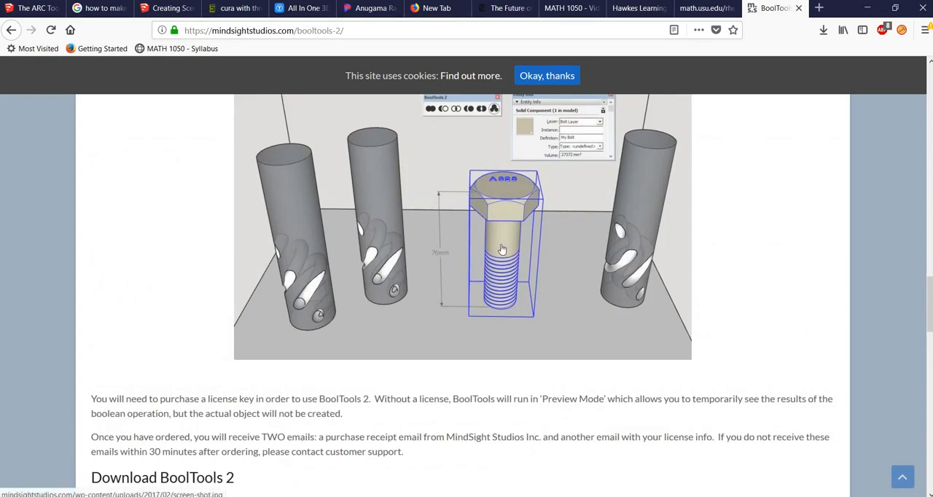
{"action": "scroll", "coordinate": [182, 302], "scroll_direction": "down", "scroll_amount": 10}
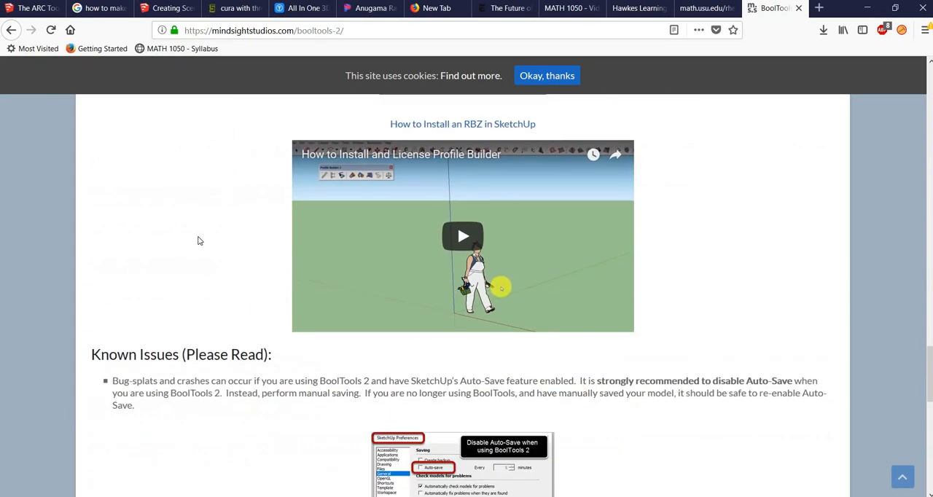
{"action": "scroll", "coordinate": [198, 241], "scroll_direction": "down", "scroll_amount": 4}
{"action": "scroll", "coordinate": [219, 253], "scroll_direction": "up", "scroll_amount": 15}
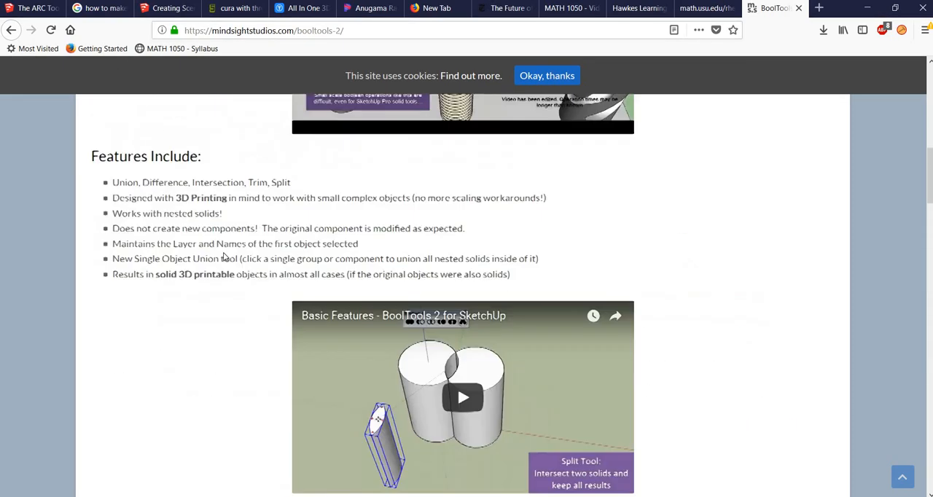
{"action": "scroll", "coordinate": [224, 257], "scroll_direction": "up", "scroll_amount": 10}
{"action": "scroll", "coordinate": [363, 264], "scroll_direction": "down", "scroll_amount": 6}
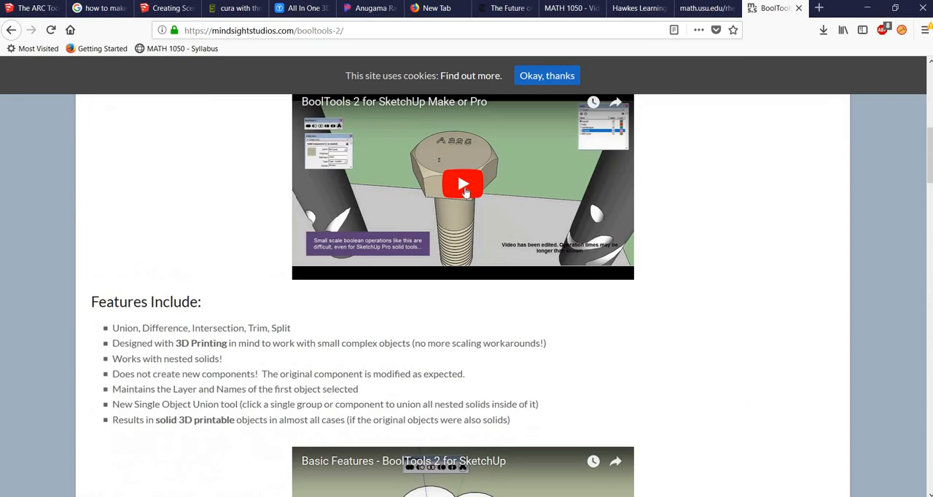
Watch part of the "BoolTools 2 for SketchUp Make or Pro" video with its sound muted, and pause it
{"action": "left_click", "coordinate": [633, 187]}
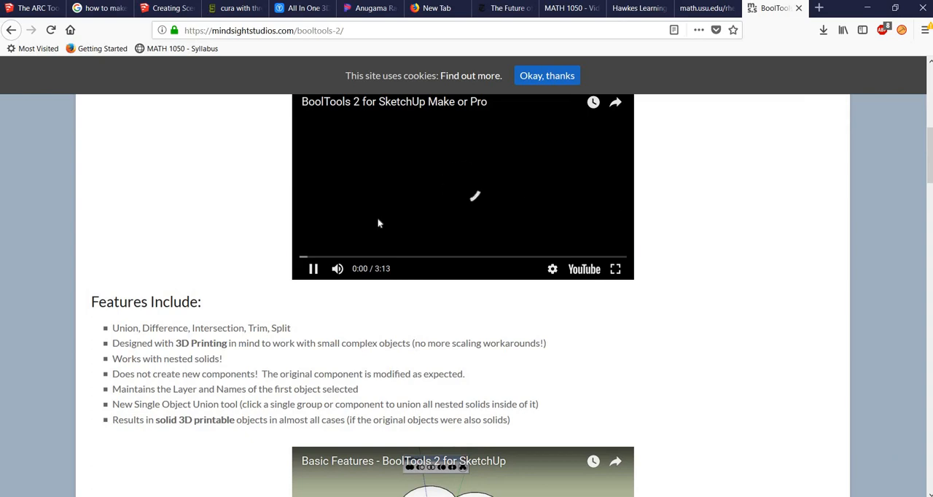
{"action": "scroll", "coordinate": [378, 220], "scroll_direction": "up", "scroll_amount": 2}
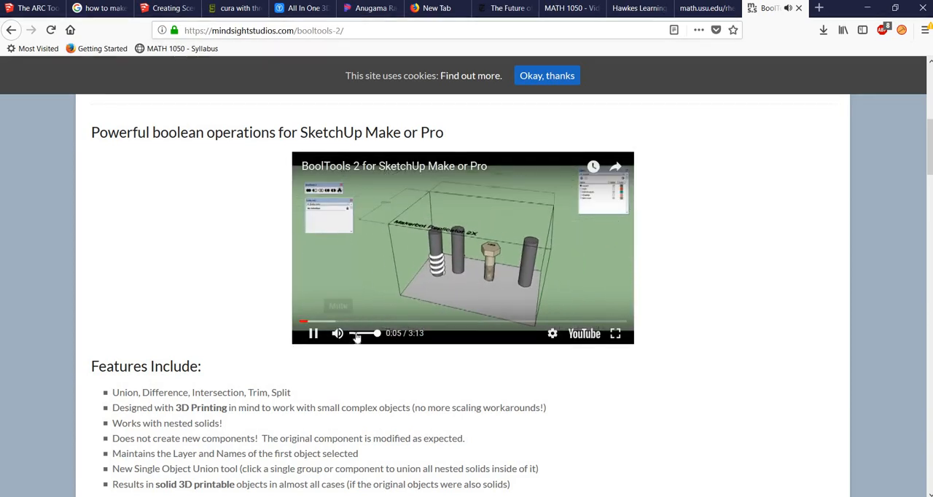
{"action": "left_click", "coordinate": [351, 333]}
{"action": "left_click", "coordinate": [347, 334]}
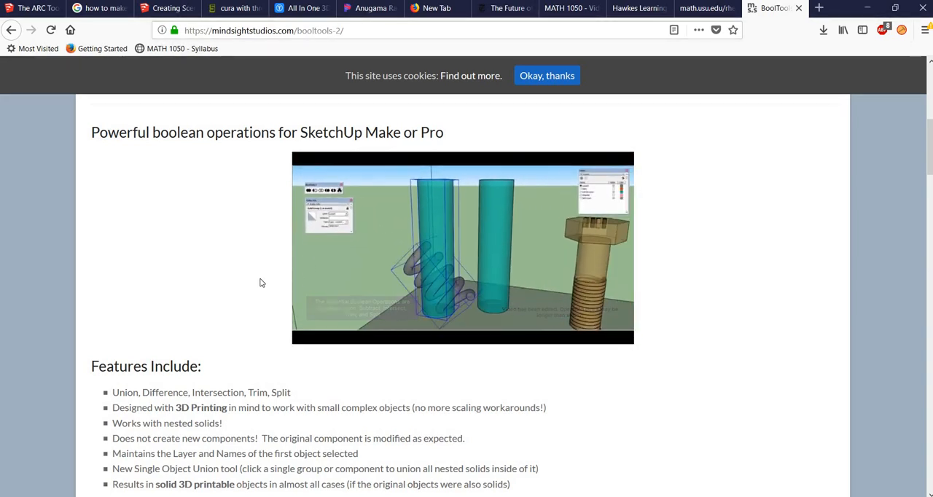
{"action": "mouse_move", "coordinate": [531, 275]}
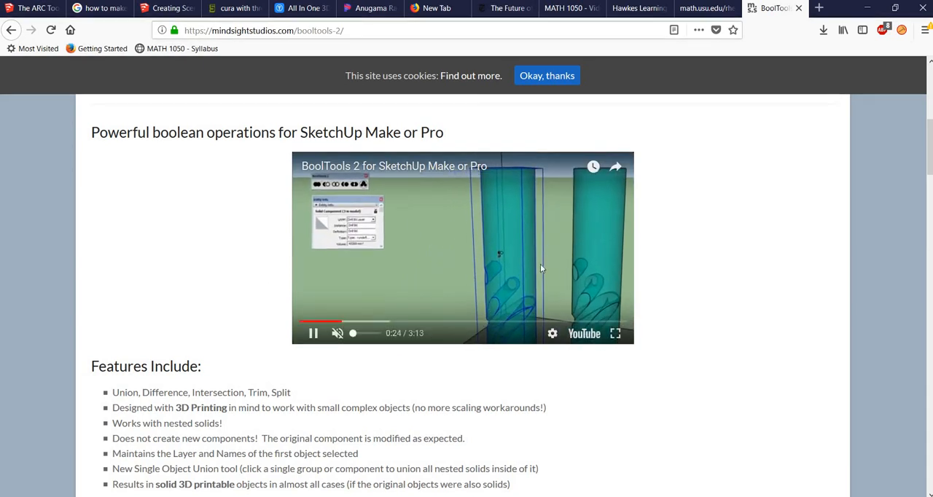
{"action": "left_click", "coordinate": [313, 335]}
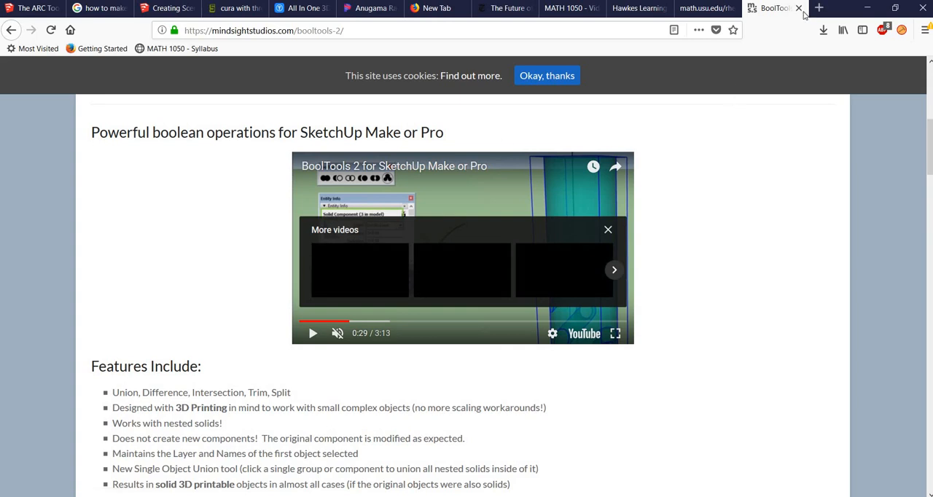
Switch back to SketchUp and examine the box and cylinder components where they overlap, leaving both deselected
{"action": "left_click", "coordinate": [868, 8]}
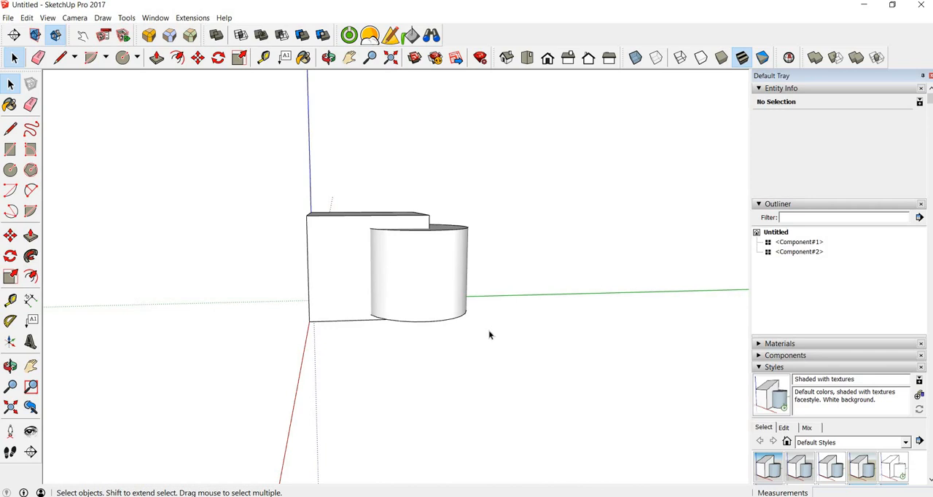
{"action": "middle_click_drag", "start_coordinate": [531, 274], "coordinate": [321, 248]}
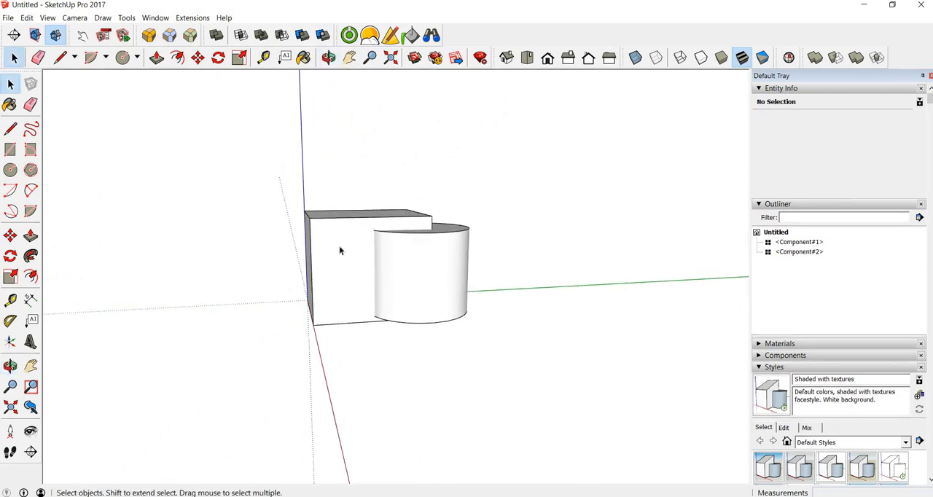
{"action": "left_click", "coordinate": [434, 278]}
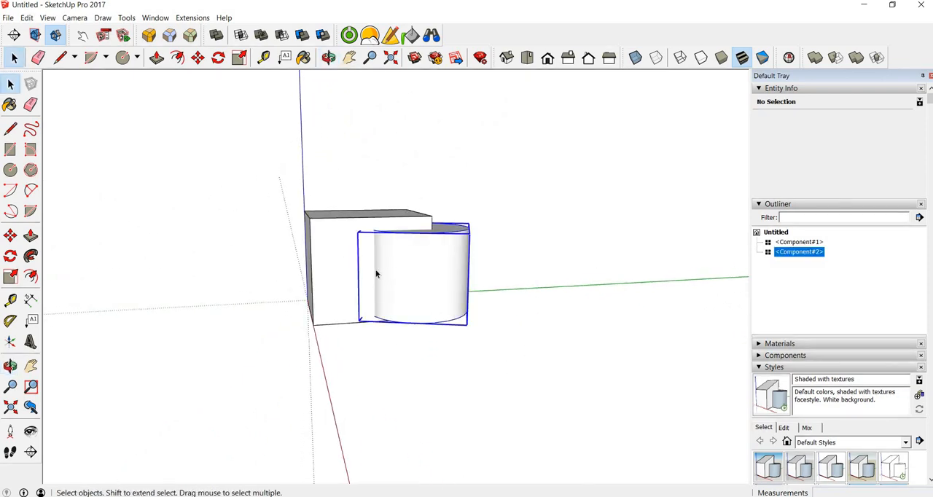
{"action": "left_click", "coordinate": [335, 262]}
{"action": "middle_click_drag", "start_coordinate": [552, 207], "coordinate": [519, 347]}
{"action": "left_click", "coordinate": [523, 343]}
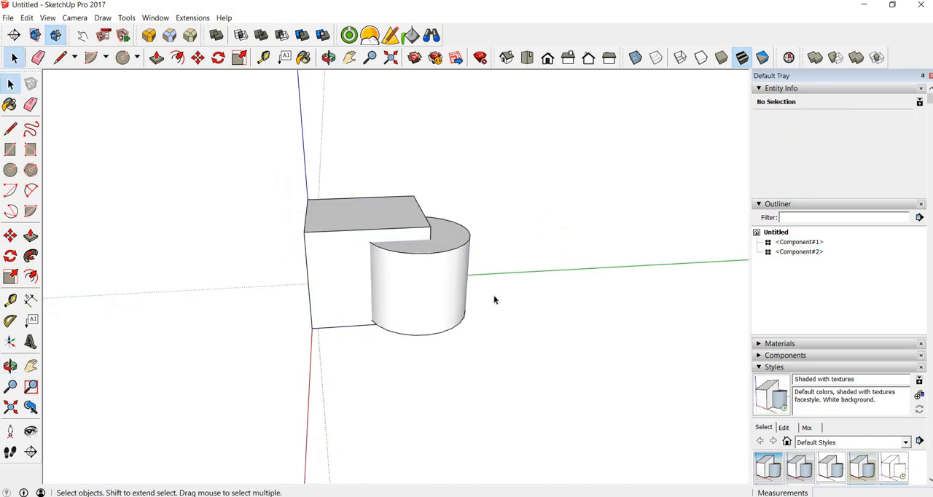
Inspect the box and cylinder components, and undo the cylinder's last move
{"action": "left_click", "coordinate": [333, 256]}
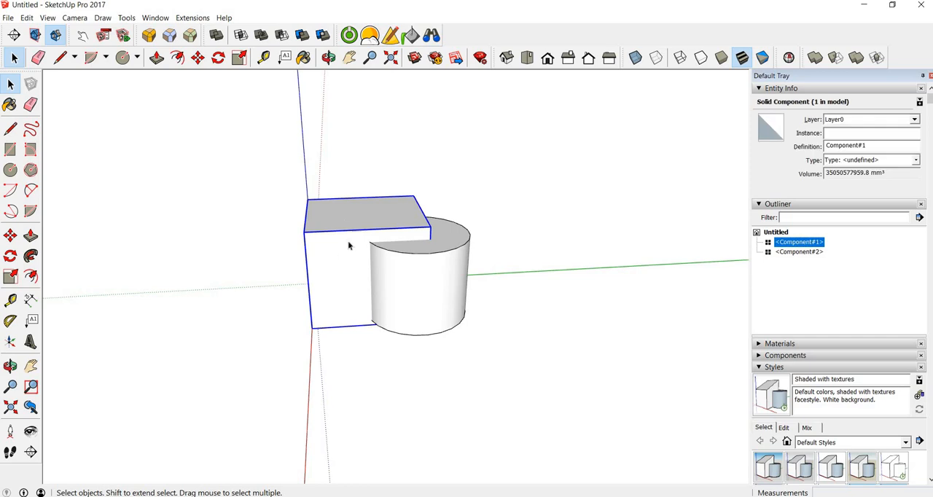
{"action": "left_click", "coordinate": [419, 281]}
{"action": "right_click", "coordinate": [419, 284]}
{"action": "left_click", "coordinate": [569, 385]}
{"action": "left_click", "coordinate": [563, 380]}
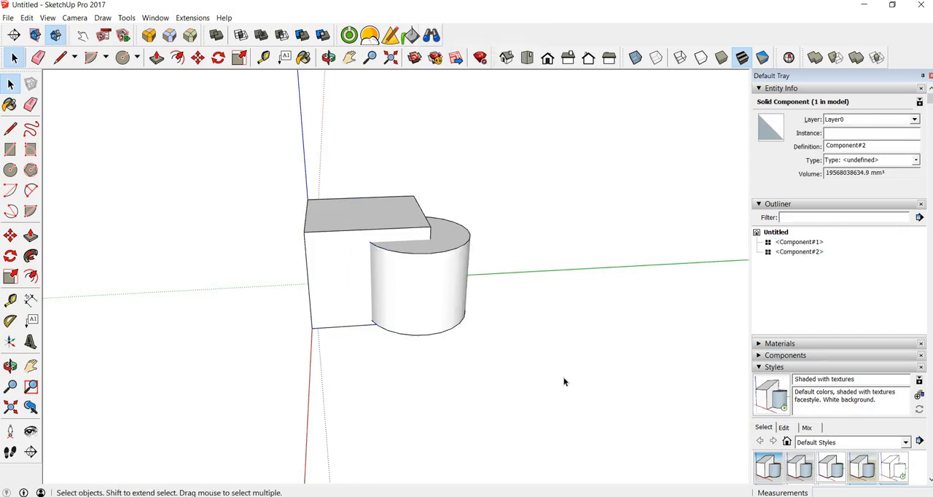
{"action": "key", "text": "ctrl+z"}
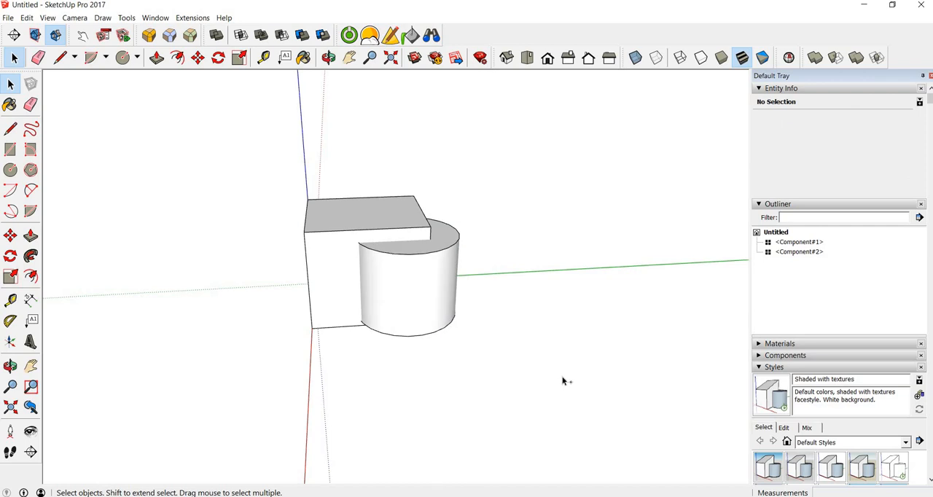
Explode the cylinder component into loose faces and edges
{"action": "left_click", "coordinate": [427, 293]}
{"action": "right_click", "coordinate": [422, 287]}
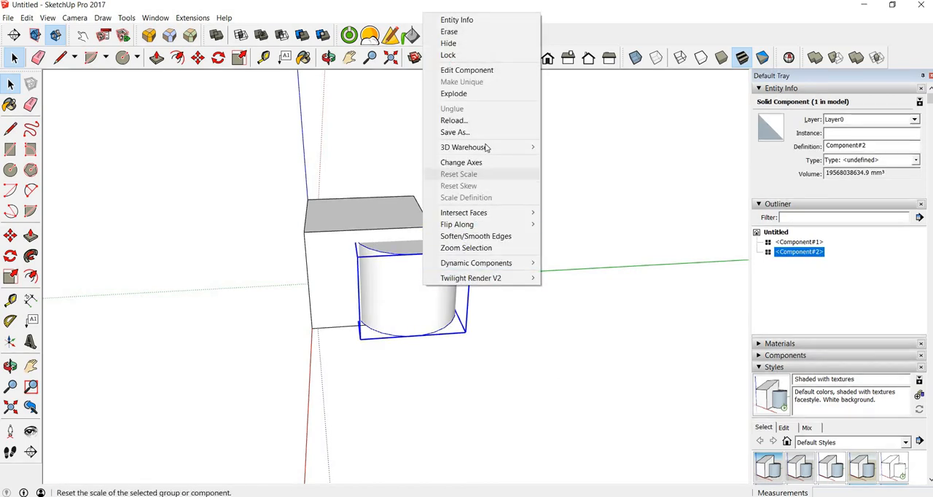
{"action": "left_click", "coordinate": [485, 95]}
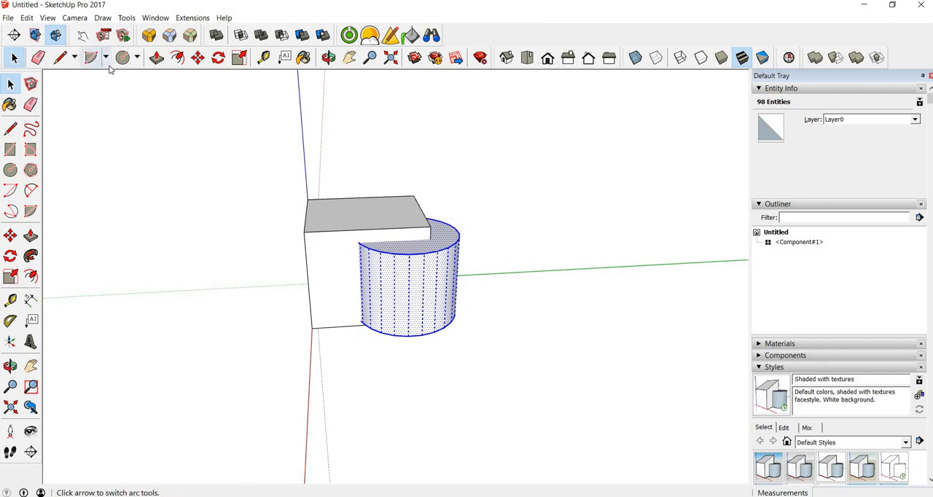
Cut the exploded cylinder's geometry out of the model to the clipboard
{"action": "left_click", "coordinate": [29, 18]}
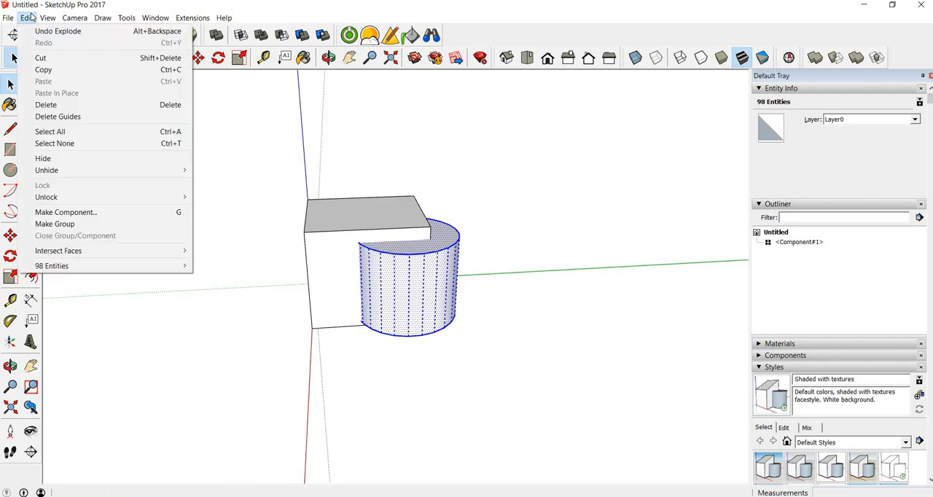
{"action": "right_click", "coordinate": [398, 287]}
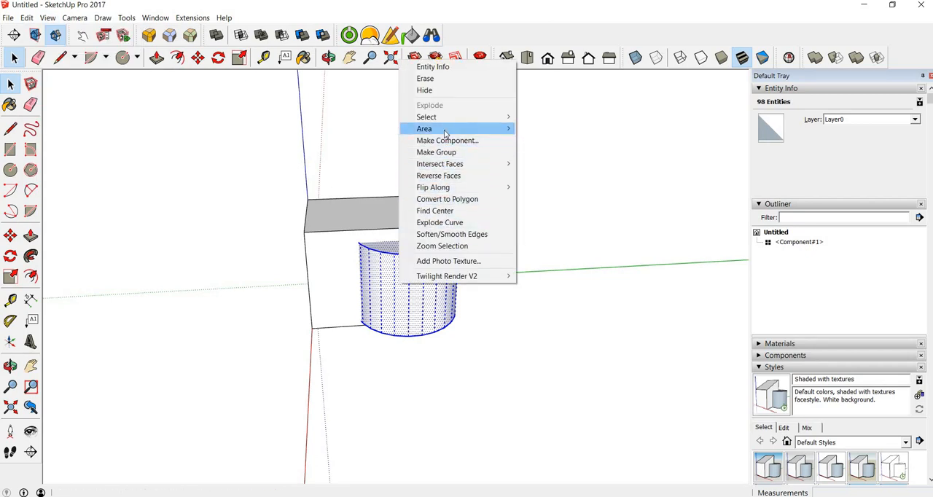
{"action": "mouse_move", "coordinate": [447, 121]}
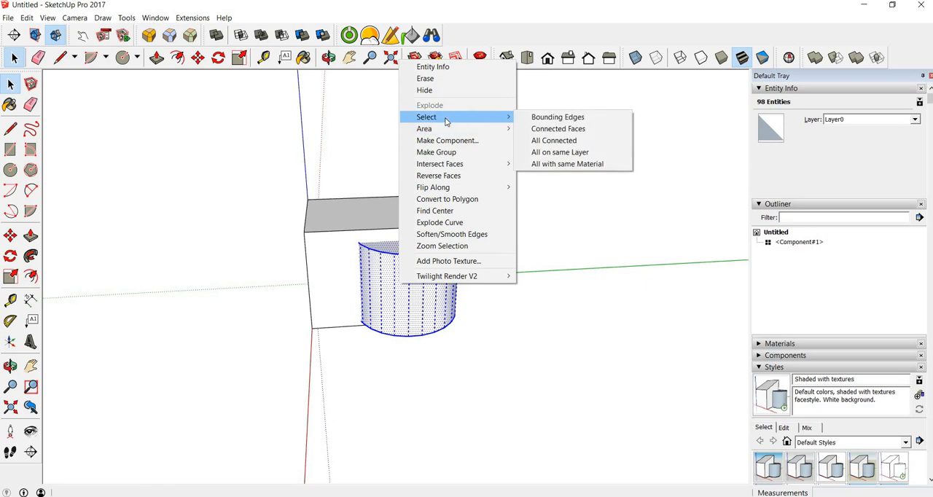
{"action": "left_click", "coordinate": [29, 19]}
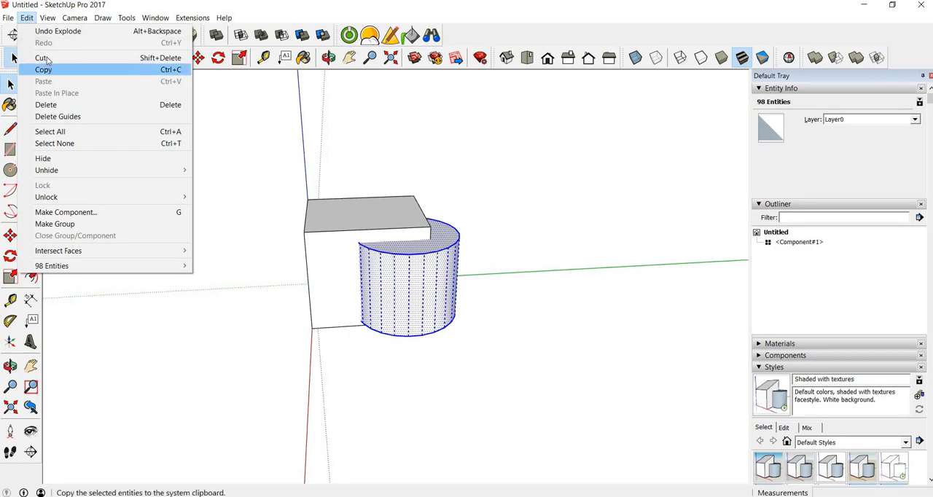
{"action": "left_click", "coordinate": [45, 57]}
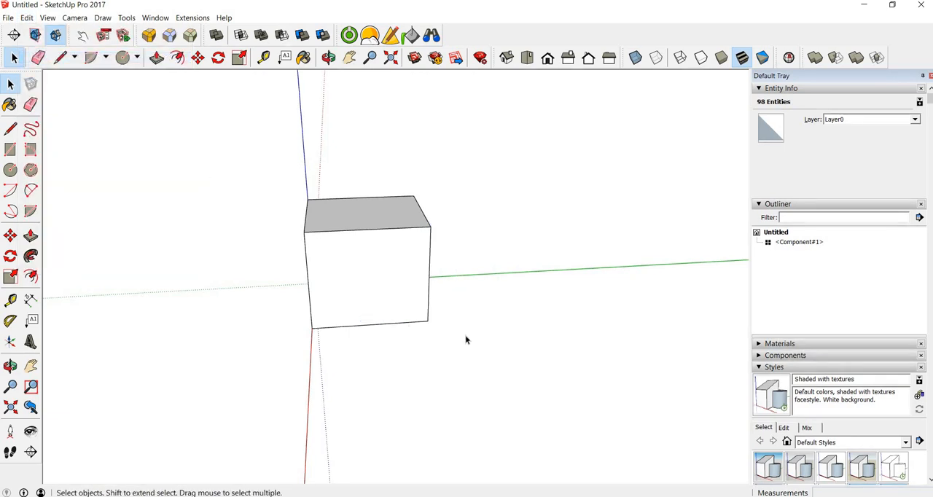
Open the box component, paste the cylinder geometry in place inside it, and close the component
{"action": "left_click", "coordinate": [400, 283]}
{"action": "double_click", "coordinate": [379, 274]}
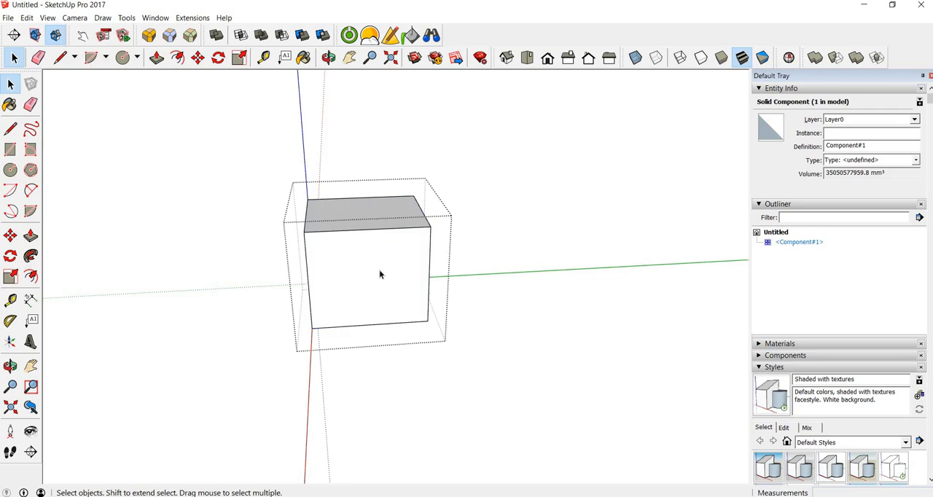
{"action": "left_click", "coordinate": [26, 17]}
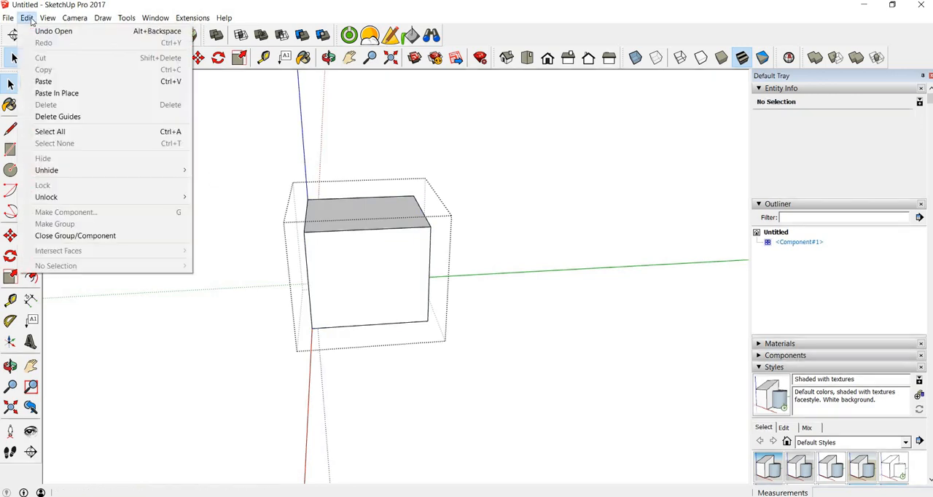
{"action": "left_click", "coordinate": [56, 93]}
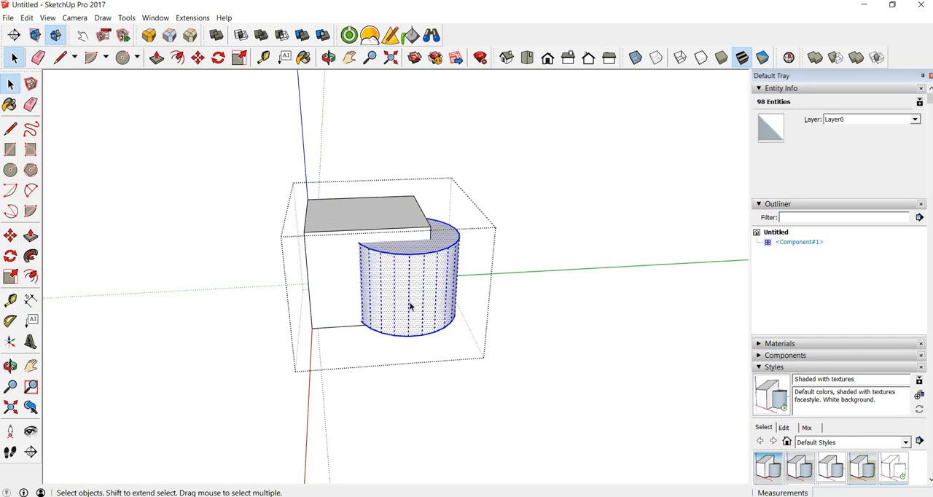
{"action": "left_click", "coordinate": [543, 337]}
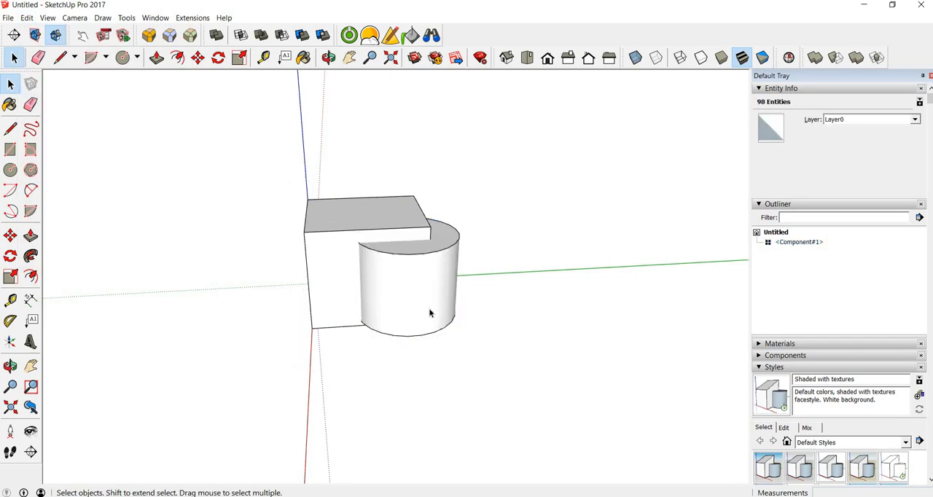
Inside the box component, select the cylinder geometry and intersect its faces with the context
{"action": "left_click_drag", "start_coordinate": [315, 200], "coordinate": [539, 364]}
{"action": "triple_click", "coordinate": [342, 221]}
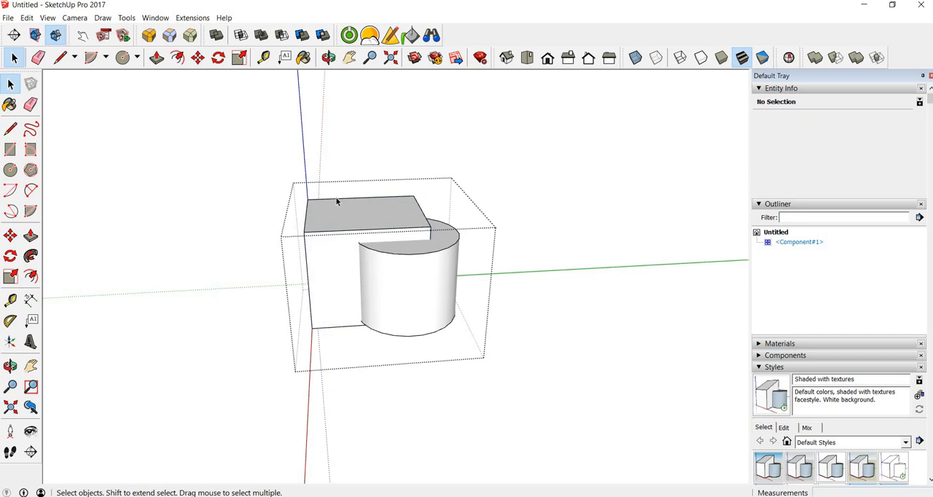
{"action": "left_click_drag", "start_coordinate": [329, 208], "coordinate": [471, 345]}
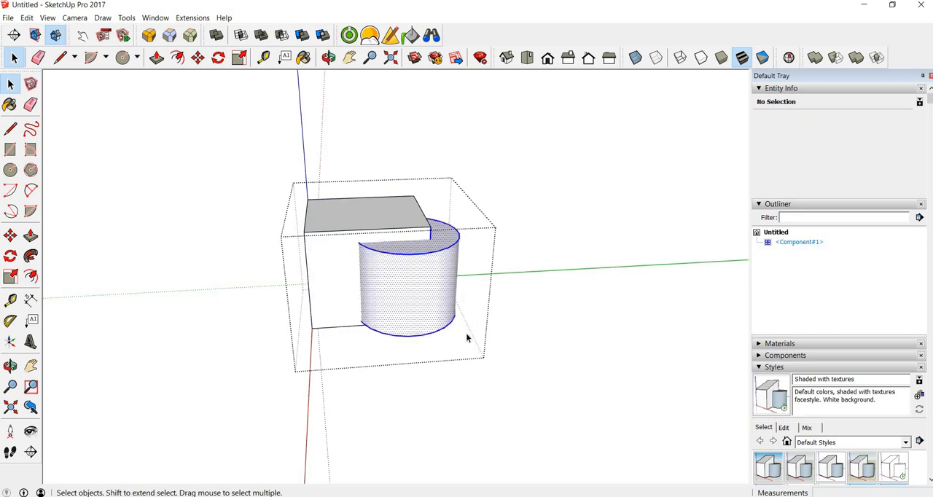
{"action": "right_click", "coordinate": [387, 273]}
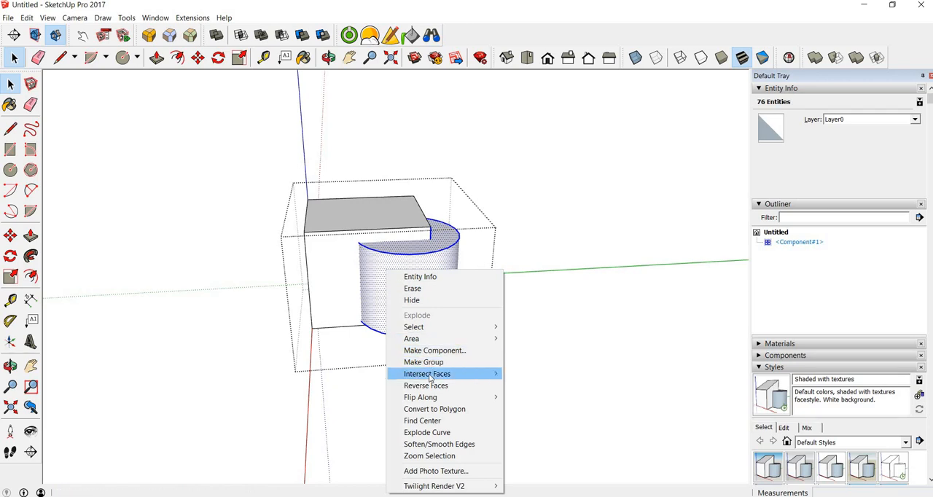
{"action": "mouse_move", "coordinate": [431, 377]}
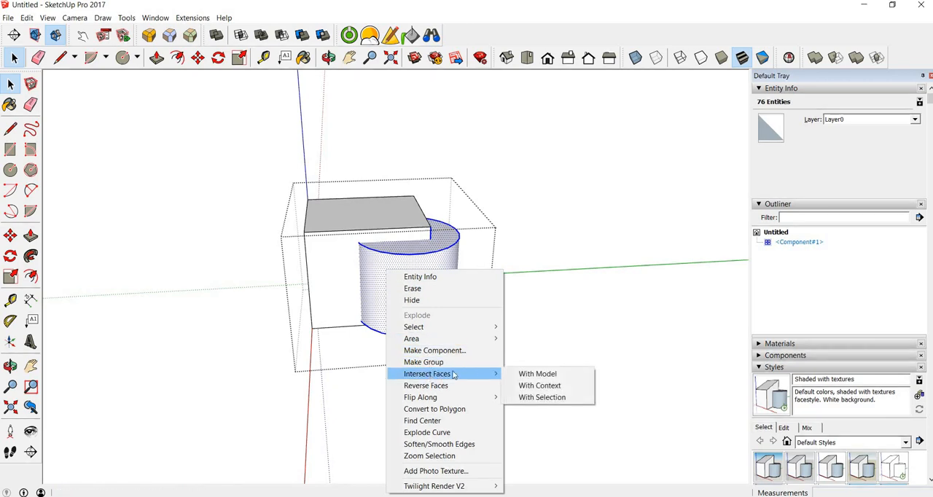
{"action": "left_click", "coordinate": [538, 386]}
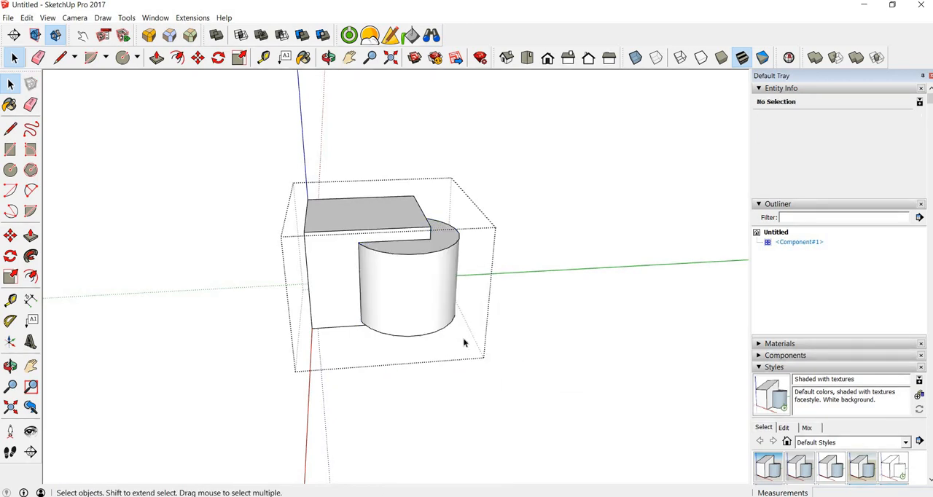
Delete the cylinder surface, end faces and arc edges protruding outside the box
{"action": "left_click", "coordinate": [415, 292]}
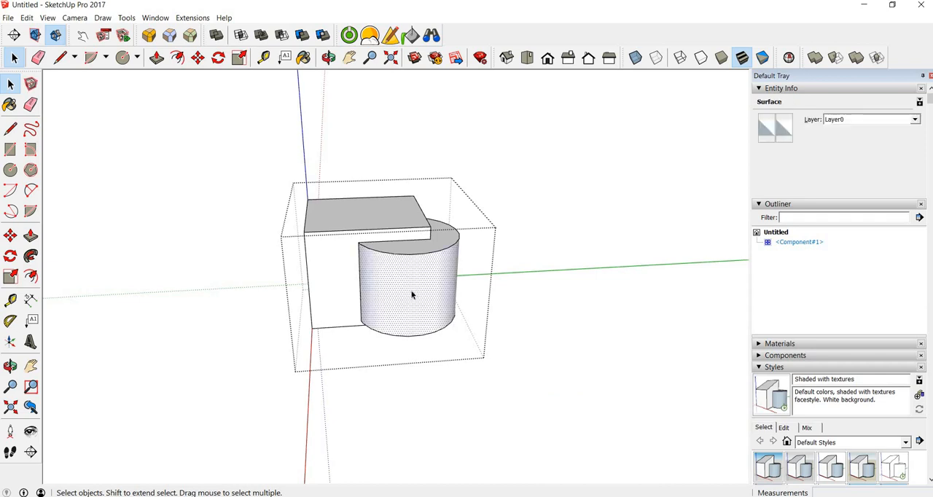
{"action": "key", "text": "Delete"}
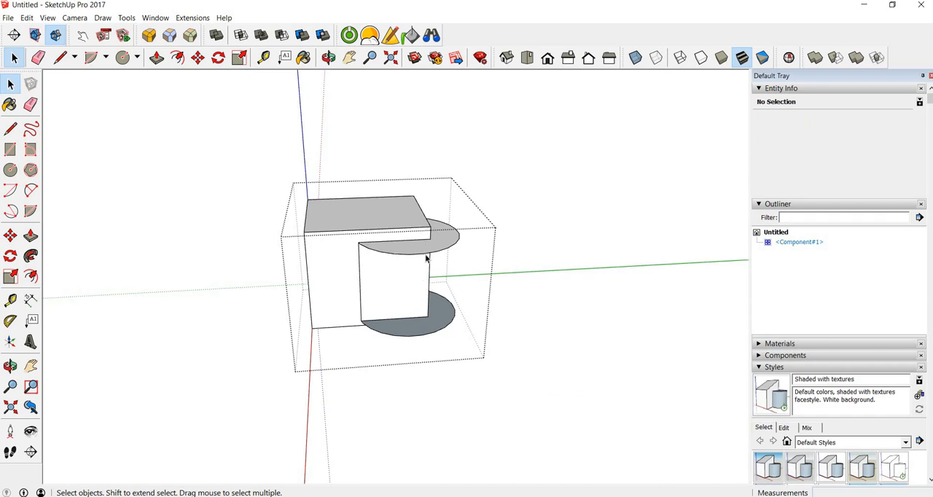
{"action": "left_click", "coordinate": [424, 252]}
{"action": "key", "text": "Delete"}
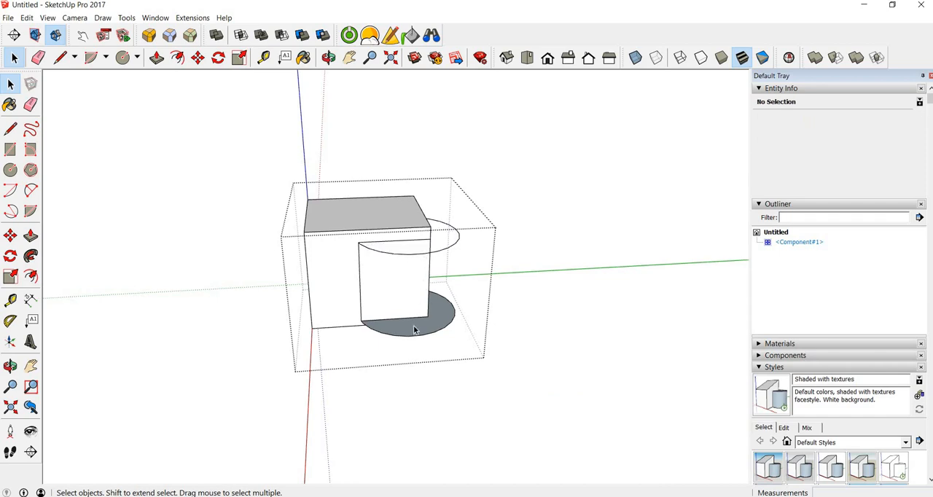
{"action": "left_click", "coordinate": [414, 327]}
{"action": "key", "text": "Delete"}
{"action": "left_click", "coordinate": [417, 257]}
{"action": "key", "text": "Delete"}
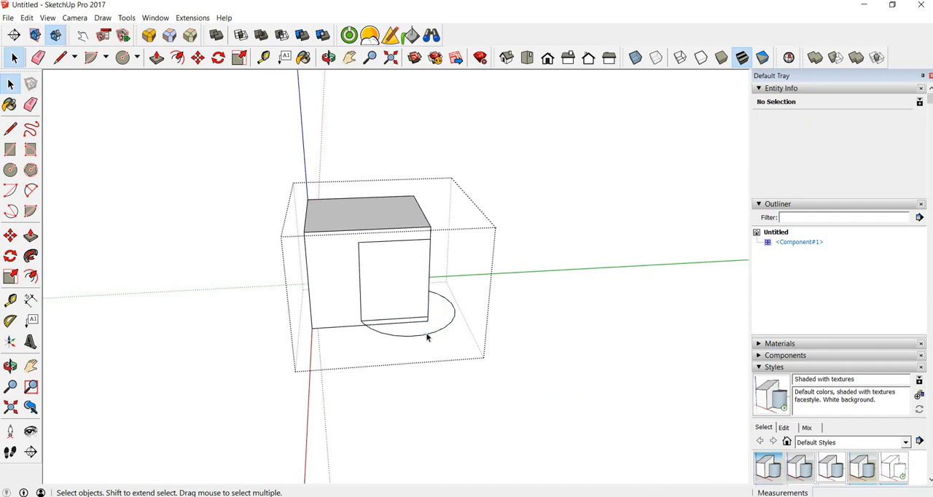
{"action": "left_click", "coordinate": [426, 334]}
{"action": "key", "text": "Delete"}
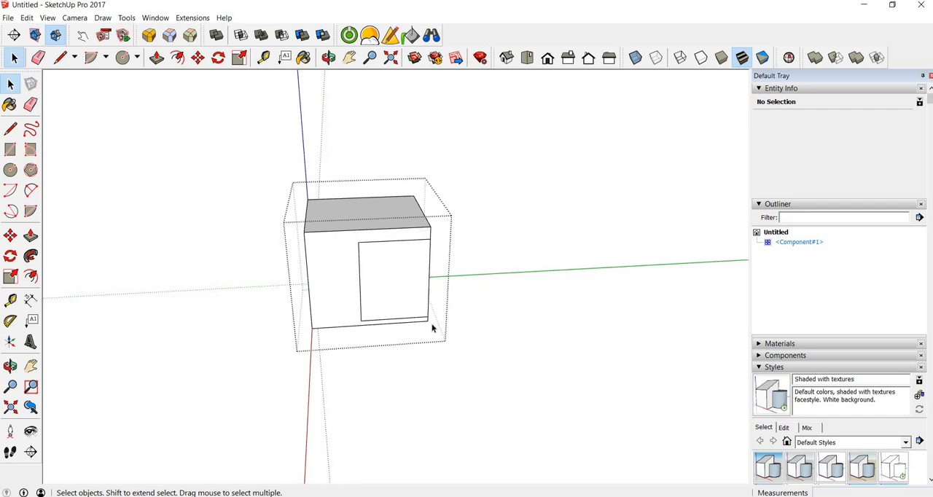
Examine the cylinder's imprint at the box corner, checking the interior in X-ray mode
{"action": "middle_click_drag", "start_coordinate": [387, 321], "coordinate": [420, 207]}
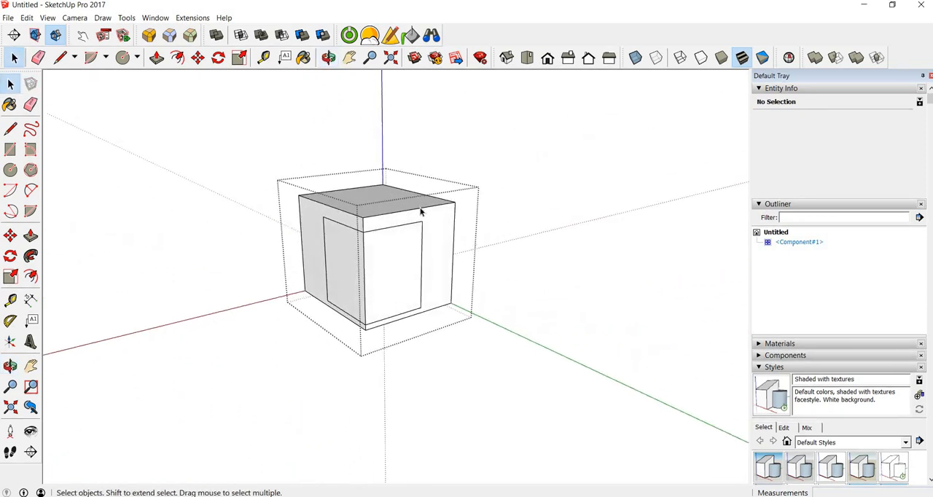
{"action": "left_click", "coordinate": [635, 57]}
{"action": "middle_click_drag", "start_coordinate": [389, 240], "coordinate": [660, 57]}
{"action": "left_click", "coordinate": [635, 58]}
{"action": "middle_click_drag", "start_coordinate": [490, 214], "coordinate": [446, 264]}
Try deleting the box face surrounding the imprinted rectangle, and undo the deletion
{"action": "left_click", "coordinate": [350, 275]}
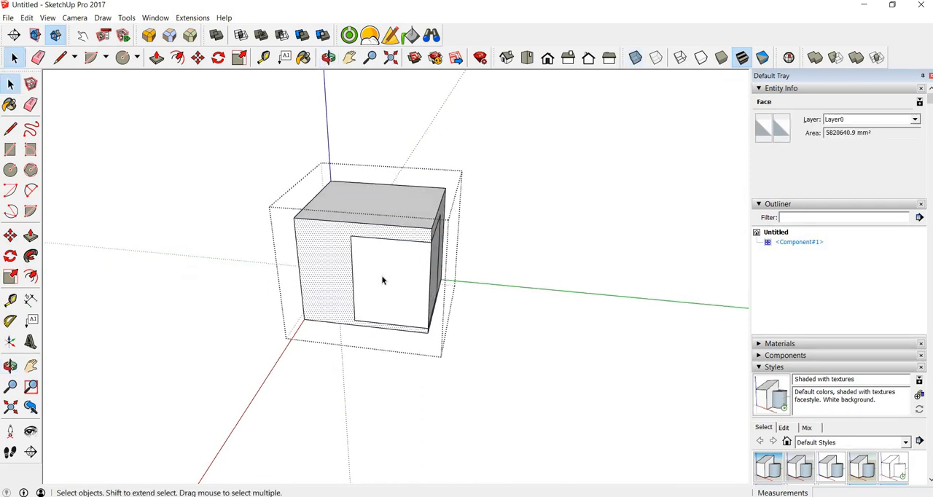
{"action": "key", "text": "Delete"}
{"action": "middle_click_drag", "start_coordinate": [382, 268], "coordinate": [467, 245]}
{"action": "key", "text": "ctrl+z"}
Try deleting the imprinted rectangle's vertical edge, and check the hidden cylindrical cavity in X-ray mode
{"action": "left_click", "coordinate": [371, 269]}
{"action": "key", "text": "Delete"}
{"action": "middle_click_drag", "start_coordinate": [419, 271], "coordinate": [467, 248]}
{"action": "left_click", "coordinate": [635, 58]}
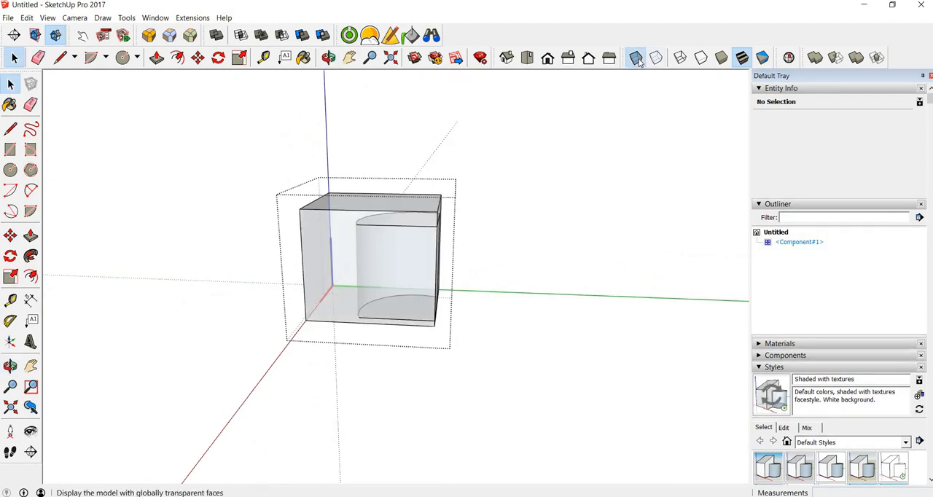
{"action": "left_click", "coordinate": [636, 57]}
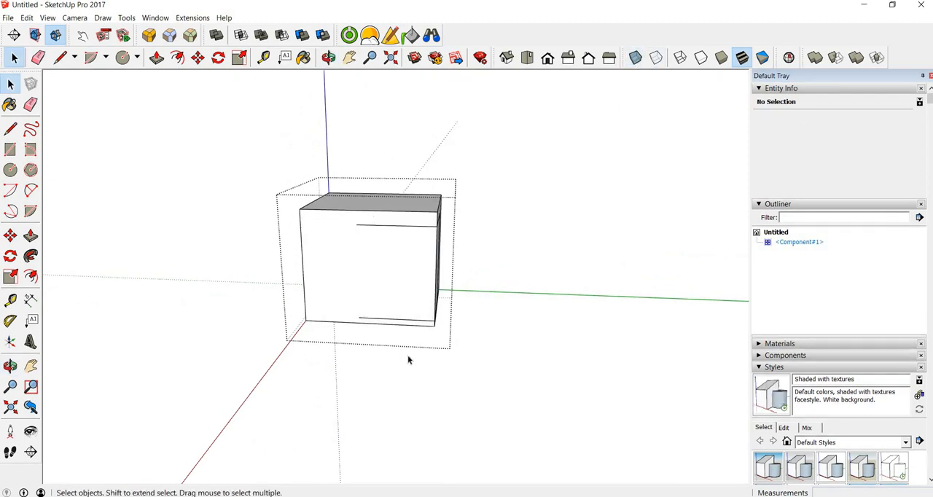
Try deleting the merged box face in front of the cavity, and undo the deletions
{"action": "mouse_move", "coordinate": [410, 262]}
{"action": "middle_mouse_down"}
{"action": "mouse_move", "coordinate": [452, 260]}
{"action": "mouse_move", "coordinate": [374, 250]}
{"action": "mouse_move", "coordinate": [423, 254]}
{"action": "middle_mouse_up"}
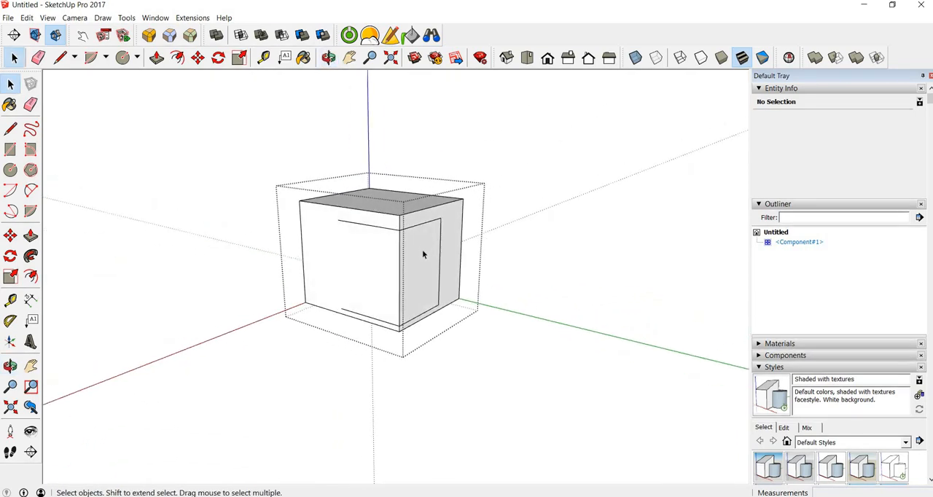
{"action": "left_click", "coordinate": [370, 252]}
{"action": "key", "text": "Delete"}
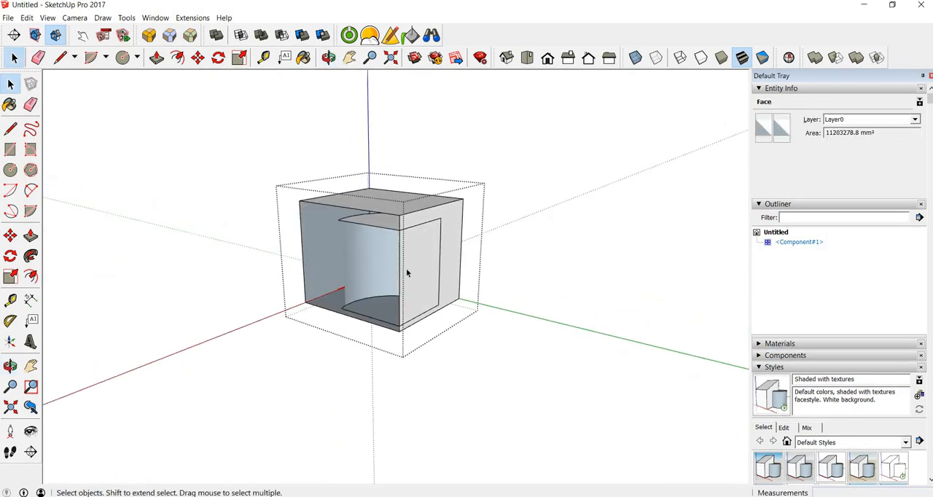
{"action": "key", "text": "ctrl+z"}
Try deleting the imprinted rectangular face on the adjacent side of the box, and undo it
{"action": "mouse_move", "coordinate": [415, 256]}
{"action": "middle_mouse_down"}
{"action": "mouse_move", "coordinate": [357, 250]}
{"action": "mouse_move", "coordinate": [416, 272]}
{"action": "middle_mouse_up"}
{"action": "left_click", "coordinate": [416, 270]}
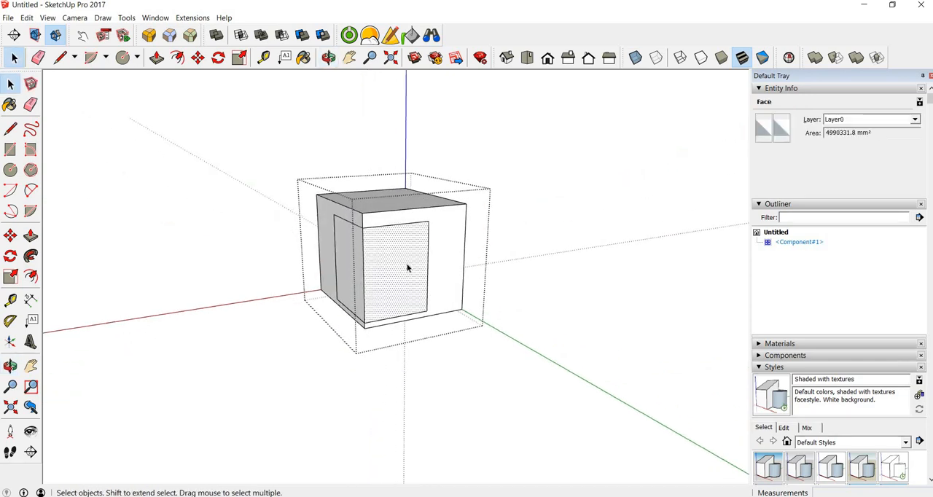
{"action": "key", "text": "Delete"}
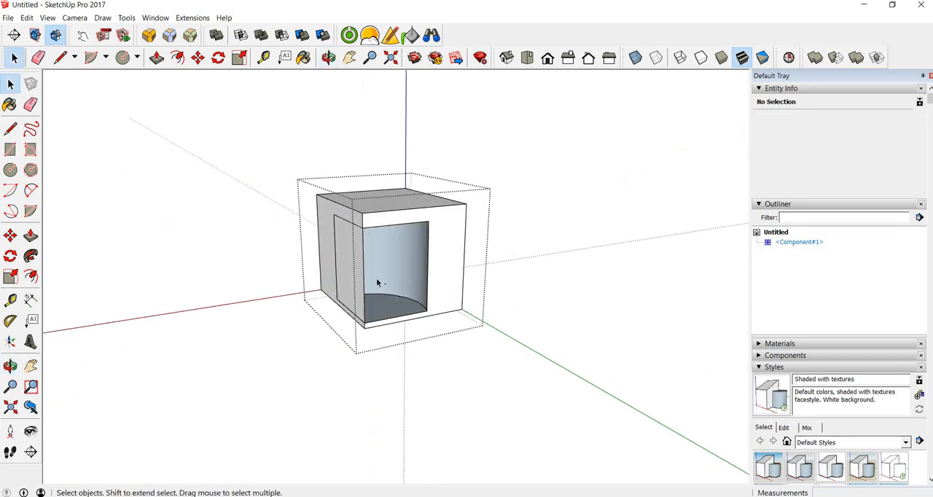
{"action": "key", "text": "ctrl+z"}
Delete the vertical corner edge between the two imprinted rectangles to open the cylindrical cutout
{"action": "scroll", "coordinate": [364, 263], "scroll_direction": "up", "scroll_amount": 5}
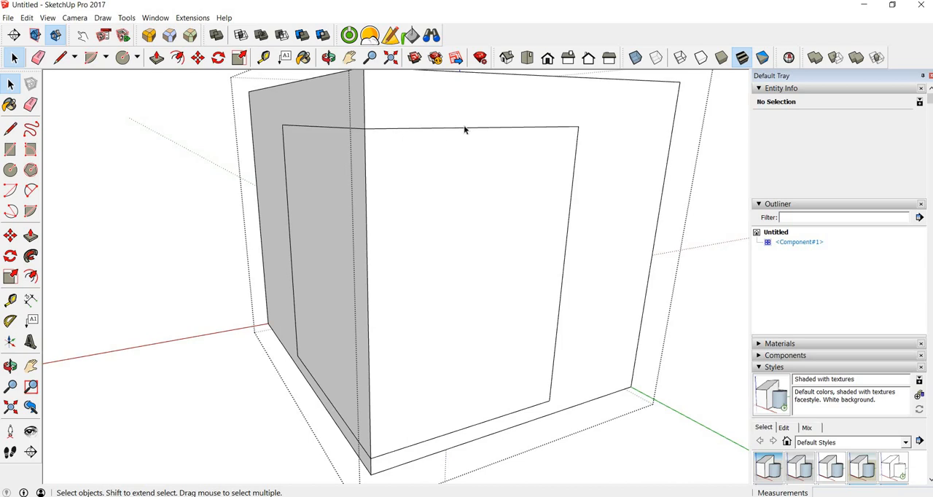
{"action": "left_click", "coordinate": [367, 196]}
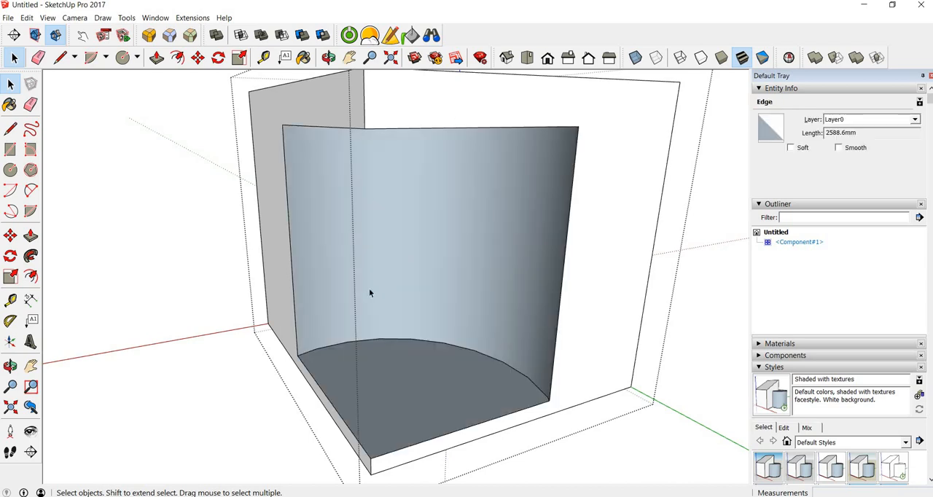
{"action": "middle_click_drag", "start_coordinate": [316, 267], "coordinate": [443, 257]}
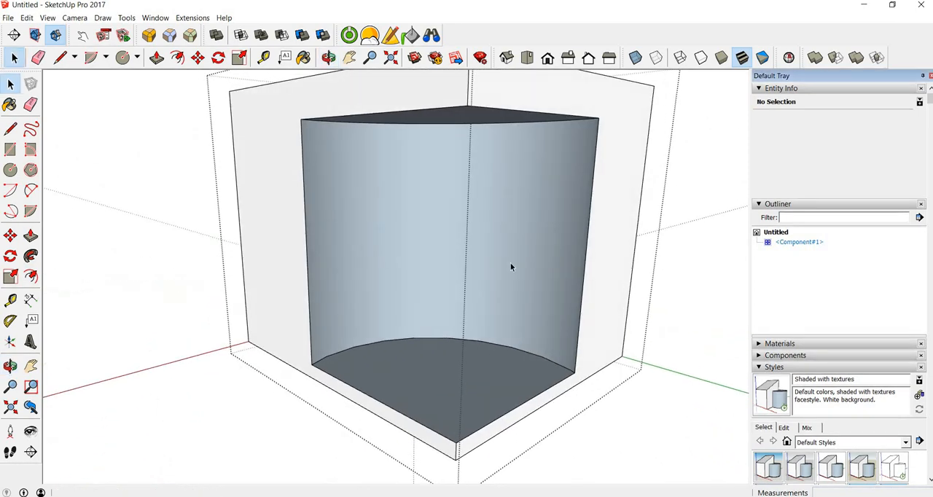
Orient the box's faces to match the cutout's curved surface, and reopen the box component
{"action": "scroll", "coordinate": [480, 246], "scroll_direction": "down", "scroll_amount": 3}
{"action": "middle_click_drag", "start_coordinate": [496, 239], "coordinate": [419, 228]}
{"action": "scroll", "coordinate": [439, 248], "scroll_direction": "up", "scroll_amount": 5}
{"action": "scroll", "coordinate": [435, 207], "scroll_direction": "down", "scroll_amount": 5}
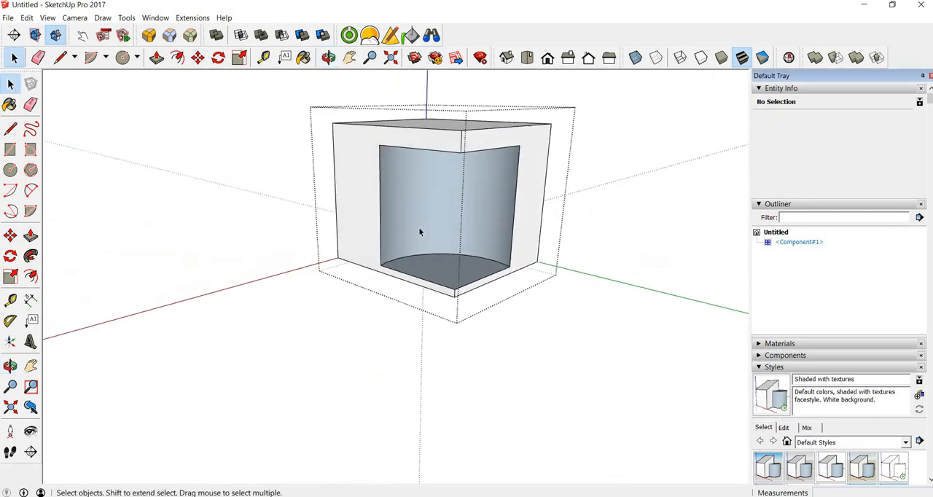
{"action": "scroll", "coordinate": [418, 223], "scroll_direction": "up", "scroll_amount": 4}
{"action": "scroll", "coordinate": [416, 207], "scroll_direction": "down", "scroll_amount": 2}
{"action": "left_click", "coordinate": [427, 181]}
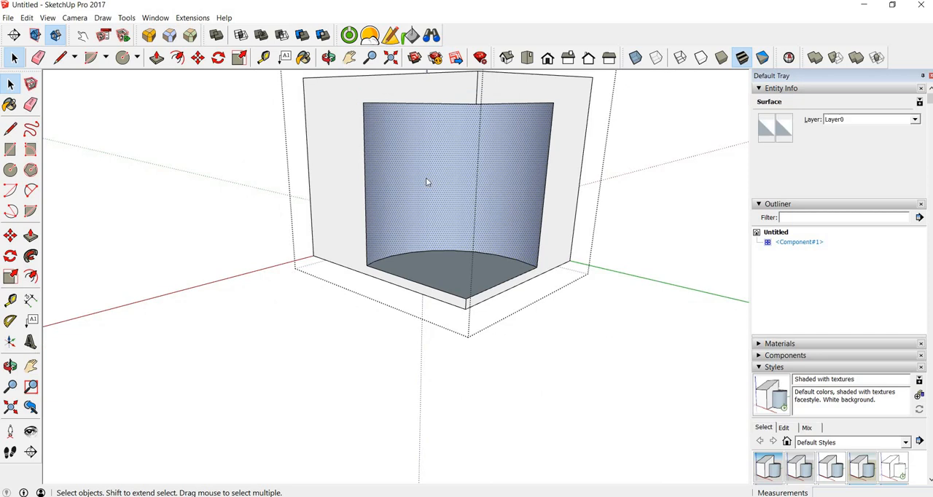
{"action": "right_click", "coordinate": [427, 182]}
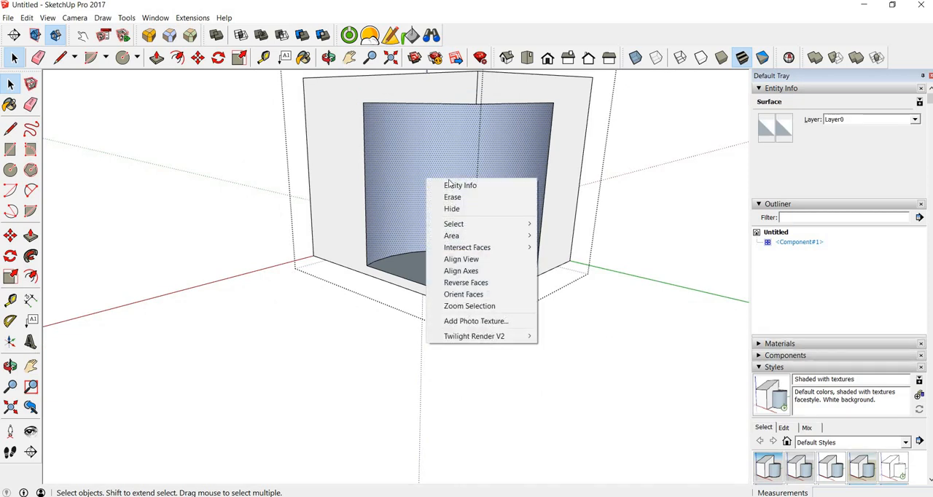
{"action": "left_click", "coordinate": [469, 295]}
{"action": "left_click", "coordinate": [330, 326]}
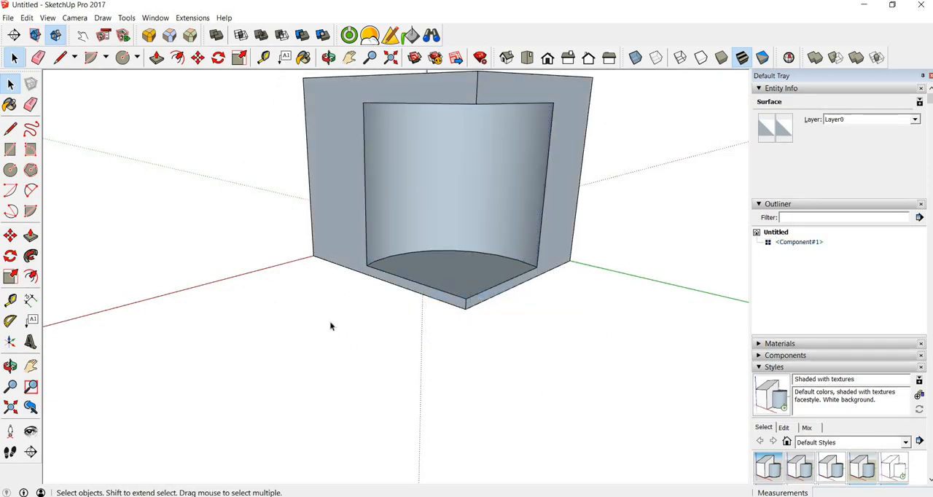
{"action": "double_click", "coordinate": [459, 275]}
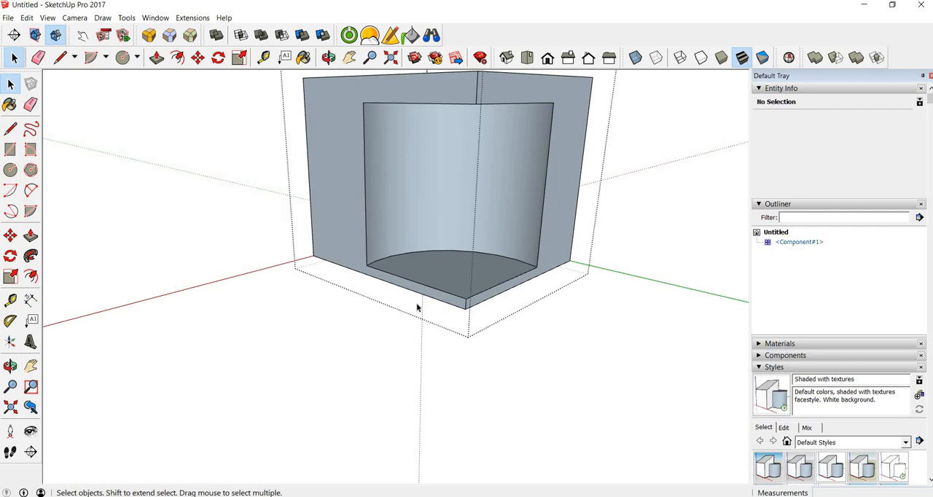
Reverse the cutout's curved faces inside the box component and close the component
{"action": "left_click", "coordinate": [414, 174]}
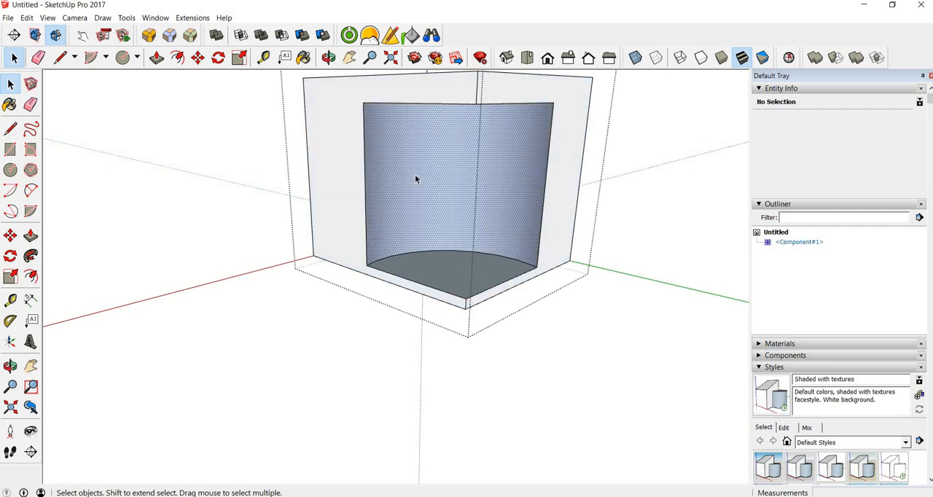
{"action": "middle_click_drag", "start_coordinate": [432, 252], "coordinate": [440, 121]}
{"action": "right_click", "coordinate": [440, 118]}
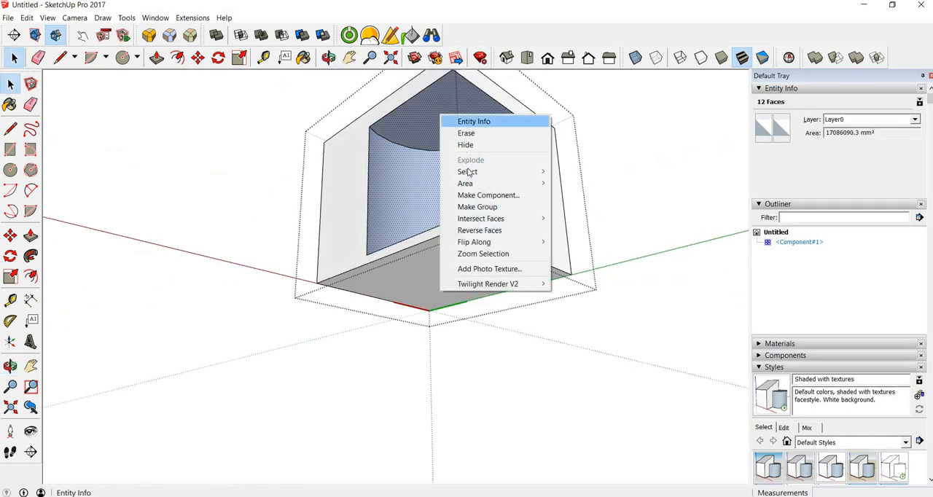
{"action": "left_click", "coordinate": [479, 231]}
{"action": "middle_click_drag", "start_coordinate": [427, 183], "coordinate": [637, 242]}
{"action": "left_click", "coordinate": [638, 242]}
{"action": "middle_click_drag", "start_coordinate": [418, 243], "coordinate": [425, 285]}
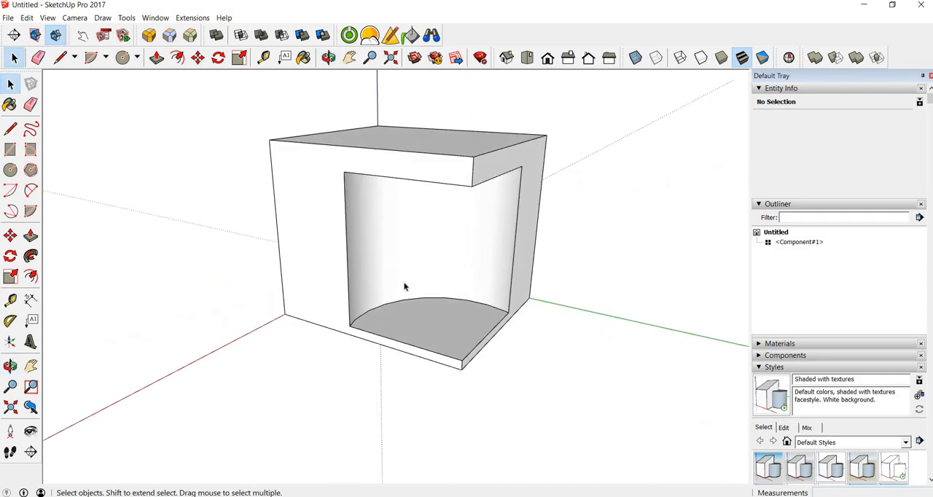
Undo the manual reversal of the cutout's faces and leave the box component
{"action": "key", "text": "ctrl+z"}
{"action": "key", "text": "ctrl+z"}
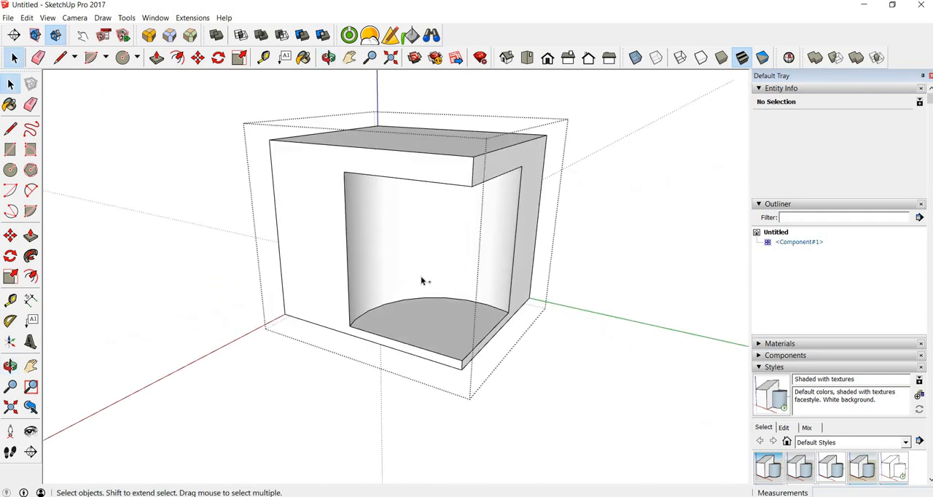
{"action": "left_click", "coordinate": [595, 400]}
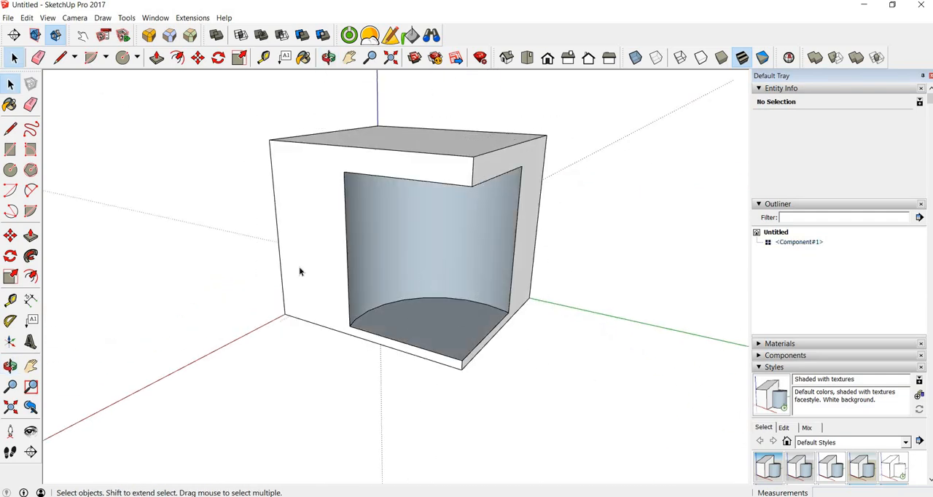
Check the box component with Solid Inspector² and fix its reversed faces
{"action": "left_click", "coordinate": [304, 243]}
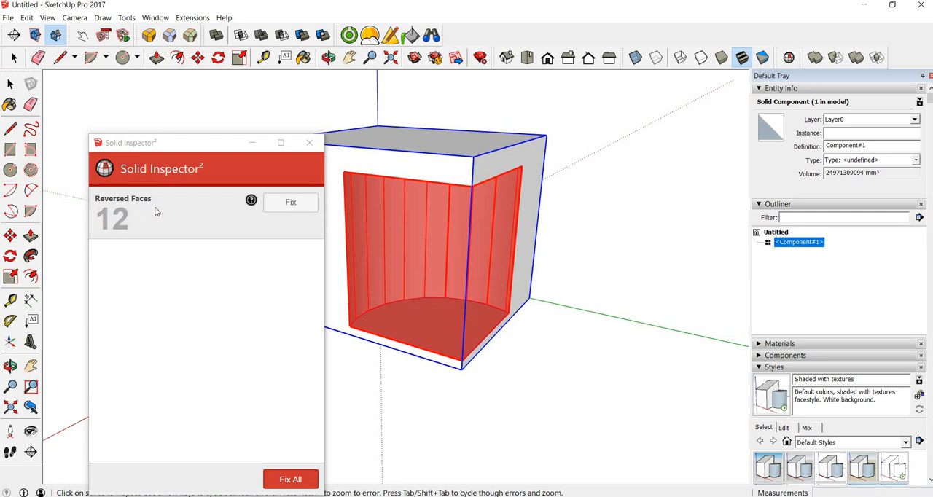
{"action": "left_click", "coordinate": [293, 205]}
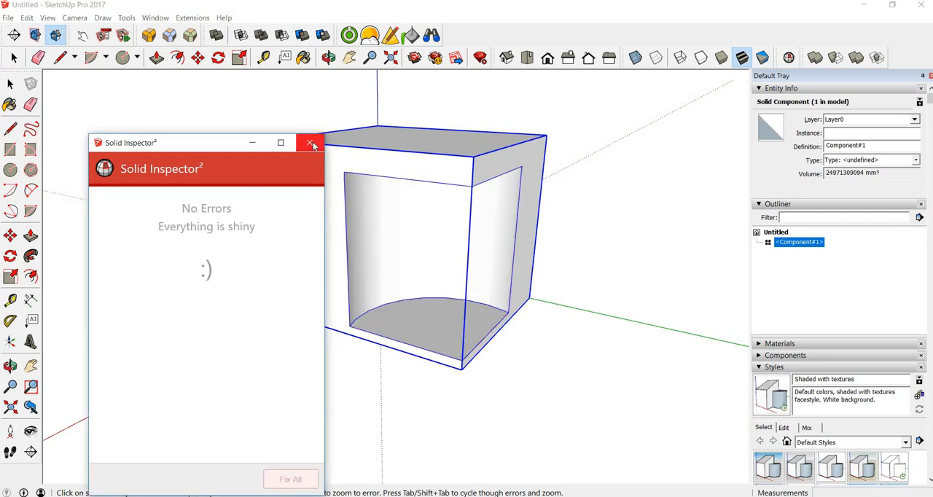
{"action": "left_click", "coordinate": [309, 142]}
Examine the repaired box and its cutout from several sides and check the component's entity information
{"action": "middle_click_drag", "start_coordinate": [551, 260], "coordinate": [598, 309]}
{"action": "left_click", "coordinate": [554, 354]}
{"action": "middle_click_drag", "start_coordinate": [554, 354], "coordinate": [459, 229]}
{"action": "left_click", "coordinate": [459, 229]}
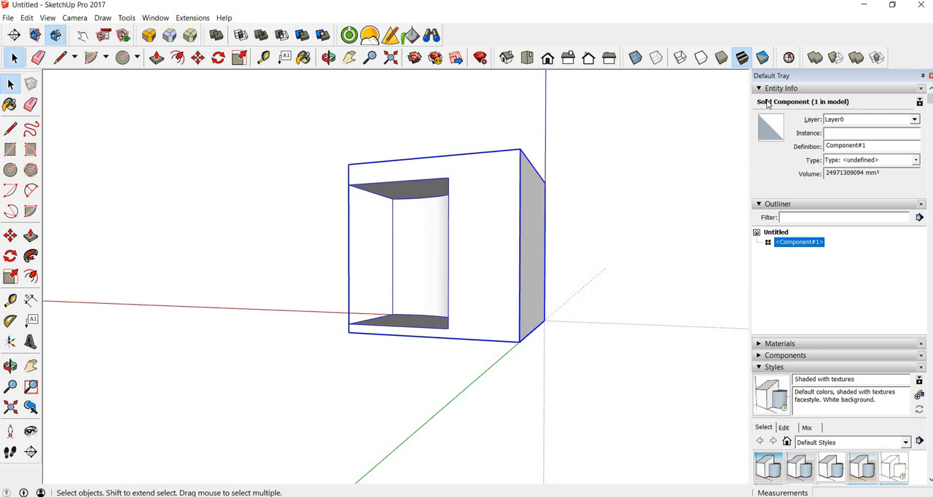
{"action": "middle_click_drag", "start_coordinate": [370, 215], "coordinate": [254, 308]}
{"action": "scroll", "coordinate": [248, 284], "scroll_direction": "down", "scroll_amount": 2}
{"action": "left_click", "coordinate": [246, 272]}
{"action": "middle_click_drag", "start_coordinate": [382, 310], "coordinate": [364, 294]}
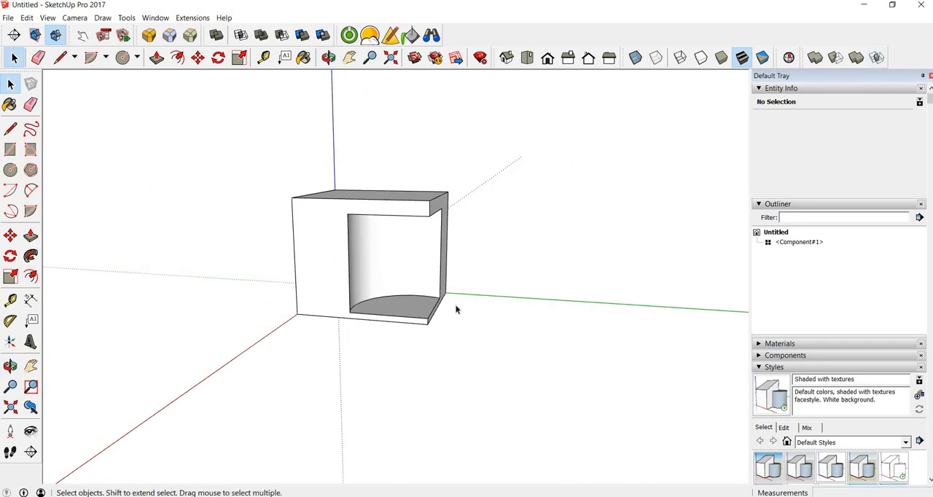
{"action": "scroll", "coordinate": [399, 301], "scroll_direction": "up", "scroll_amount": 3}
{"action": "scroll", "coordinate": [407, 261], "scroll_direction": "down", "scroll_amount": 2}
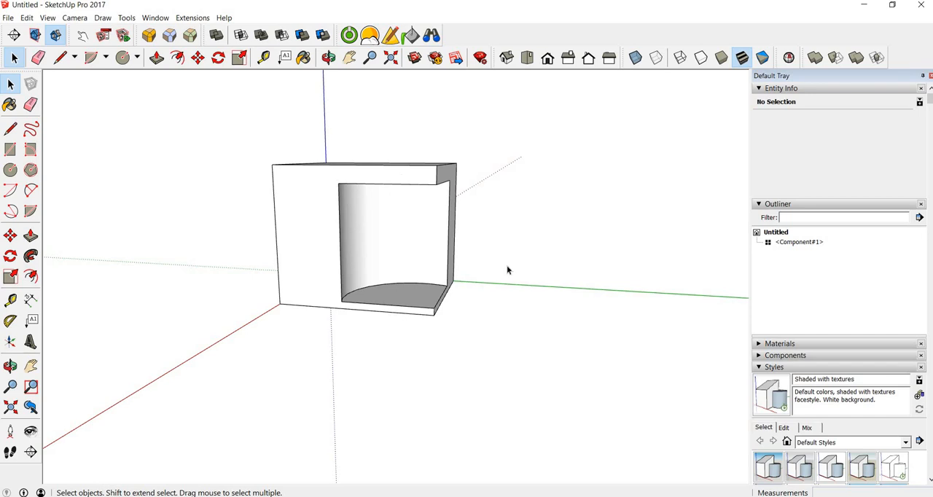
Undo the face cleanup and intersection edits back to the full cylinder inside the box component
{"action": "key", "text": "ctrl+z"}
{"action": "key", "text": "ctrl+z"}
{"action": "key", "text": "ctrl+z"}
{"action": "key", "text": "ctrl+z"}
{"action": "key", "text": "ctrl+z"}
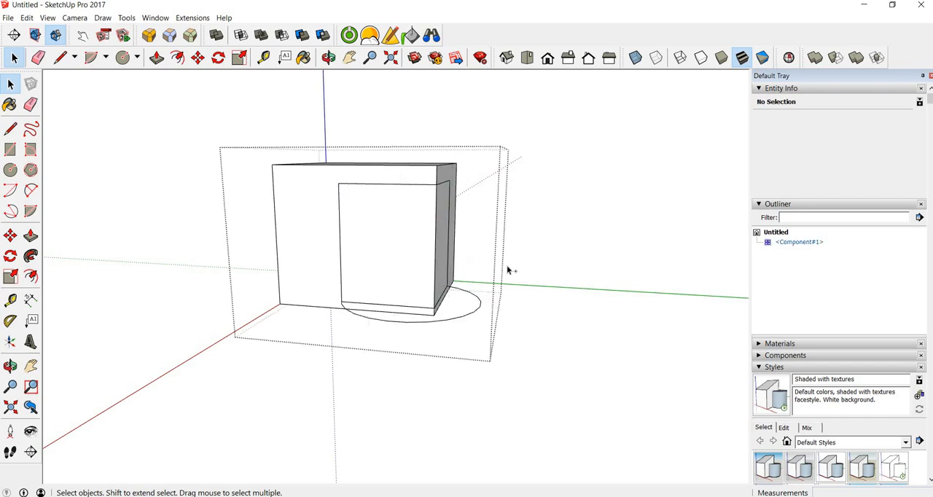
{"action": "key", "text": "ctrl+z"}
{"action": "key", "text": "ctrl+z"}
{"action": "key", "text": "ctrl+z"}
{"action": "middle_click_drag", "start_coordinate": [351, 213], "coordinate": [415, 313]}
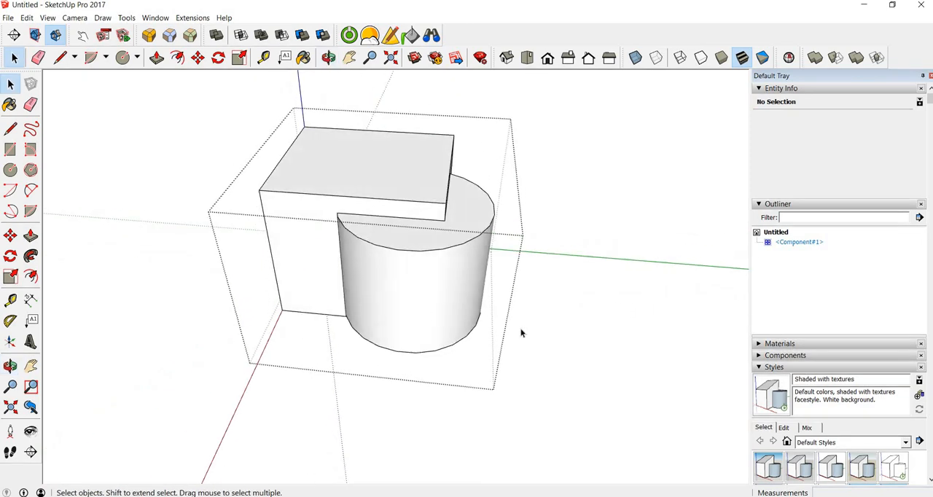
{"action": "left_click", "coordinate": [554, 293]}
Undo the nesting of the cylinder so that it and the box are separate components again
{"action": "left_click", "coordinate": [463, 302]}
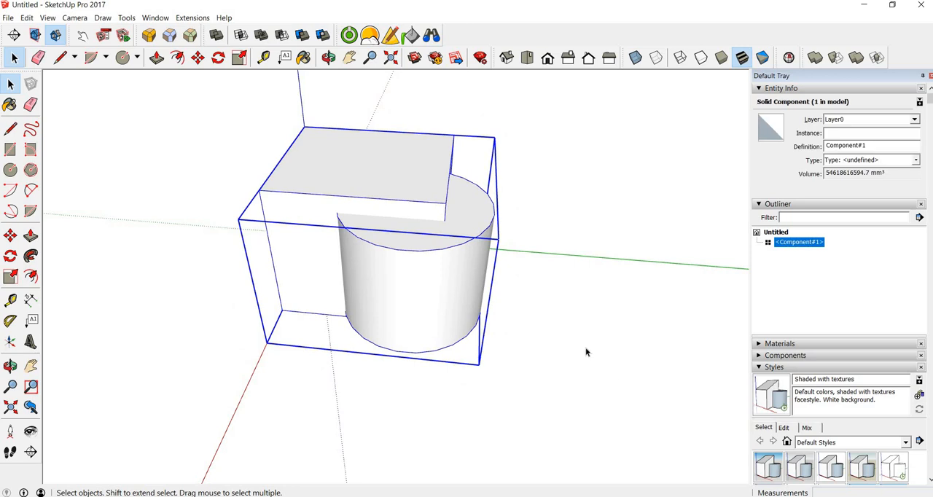
{"action": "left_click", "coordinate": [588, 352]}
{"action": "key", "text": "ctrl+z"}
{"action": "key", "text": "ctrl+z"}
{"action": "key", "text": "ctrl+z"}
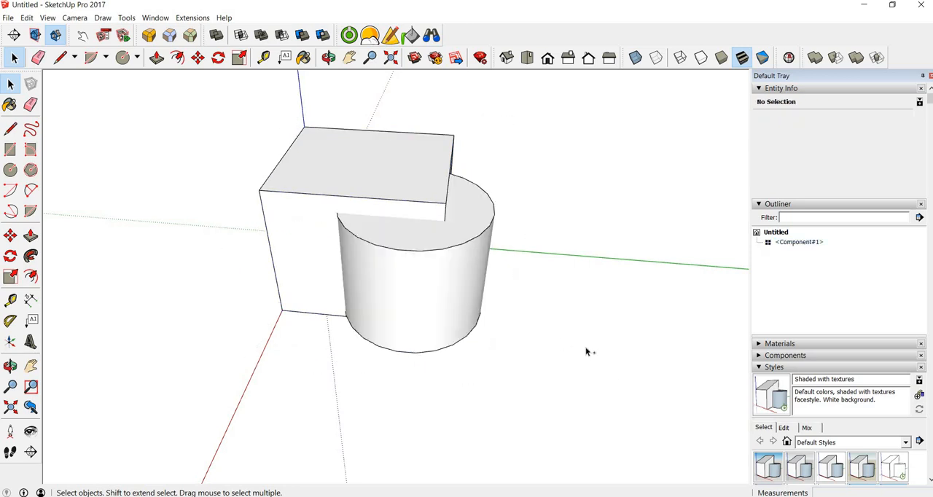
{"action": "left_click", "coordinate": [416, 292]}
{"action": "left_click", "coordinate": [552, 320]}
{"action": "key", "text": "ctrl+z"}
Copy the cylinder component to a free spot about 7280 mm away, beside the box
{"action": "left_click", "coordinate": [407, 289]}
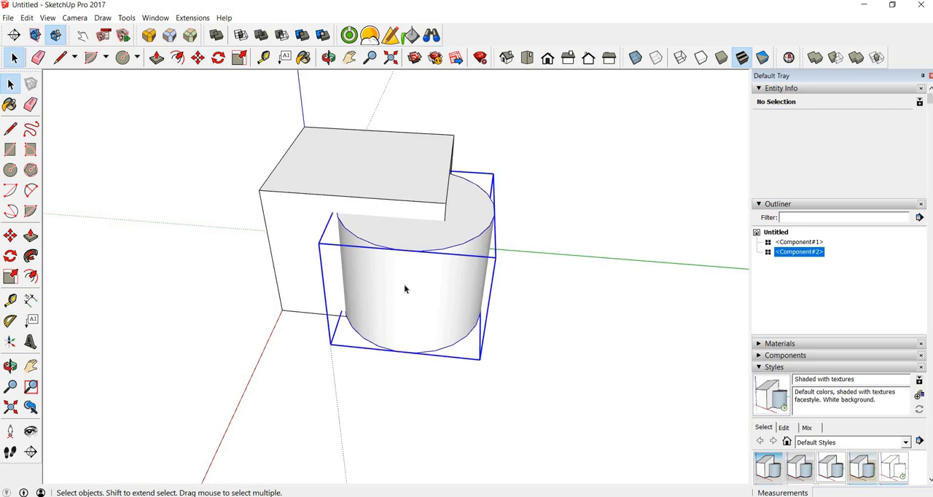
{"action": "left_click", "coordinate": [323, 161]}
{"action": "key", "text": "m"}
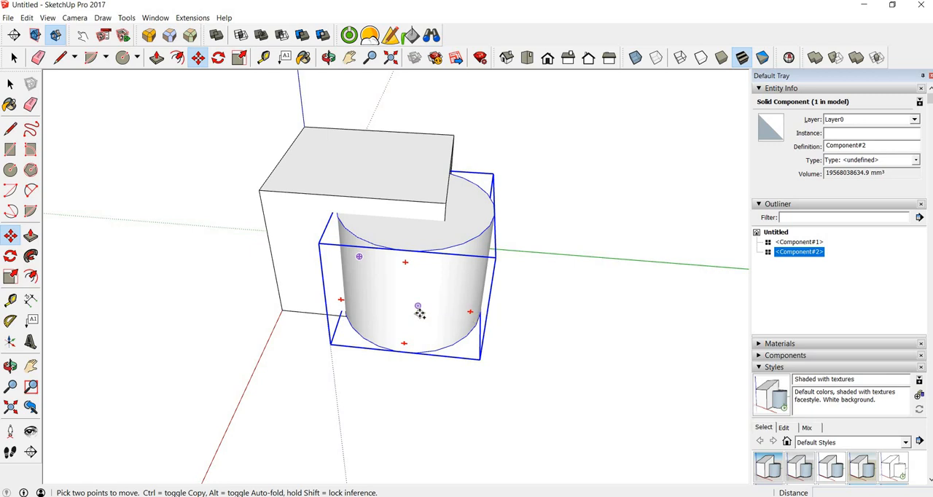
{"action": "left_click", "coordinate": [418, 306]}
{"action": "key", "text": "ctrl"}
{"action": "left_click", "coordinate": [673, 211]}
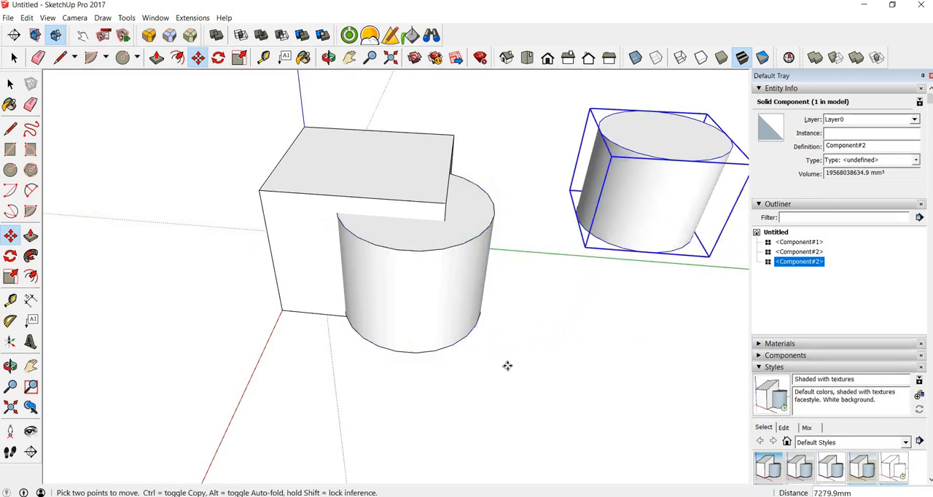
{"action": "key", "text": "space"}
{"action": "scroll", "coordinate": [540, 328], "scroll_direction": "up", "scroll_amount": 1}
{"action": "scroll", "coordinate": [540, 328], "scroll_direction": "down", "scroll_amount": 1}
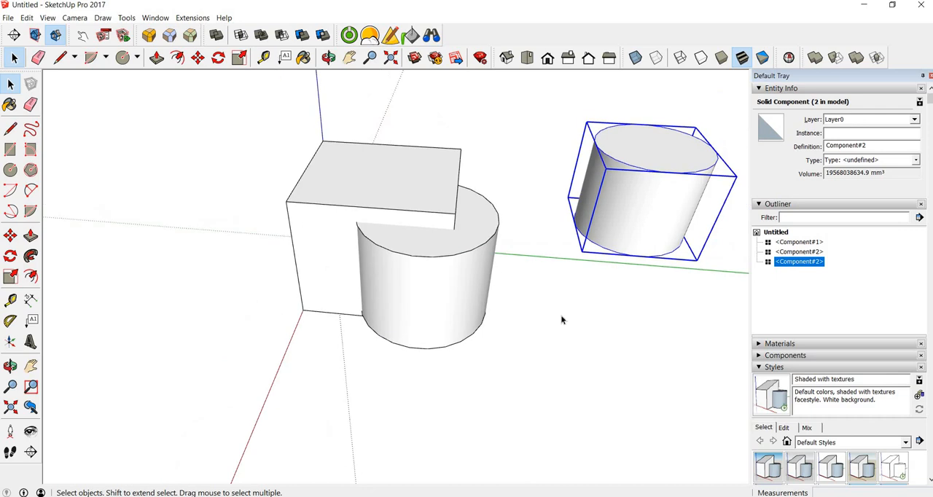
{"action": "left_click", "coordinate": [557, 323]}
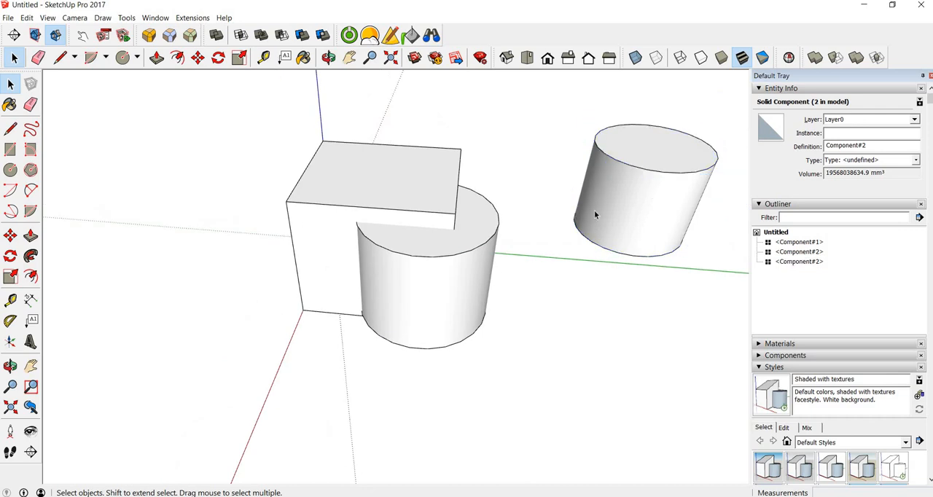
Remove the overlapping cylinder from the model and paste it in place inside the box component
{"action": "left_click", "coordinate": [414, 284]}
{"action": "key", "text": "Delete"}
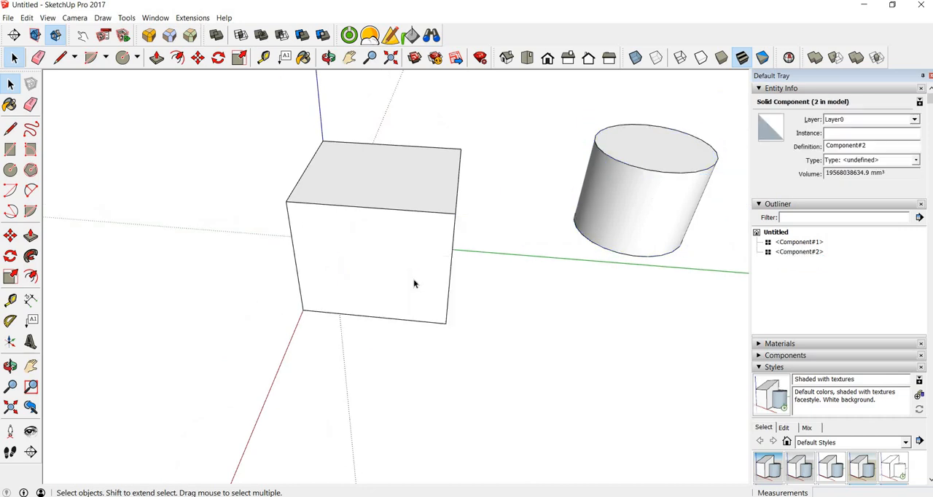
{"action": "double_click", "coordinate": [389, 258]}
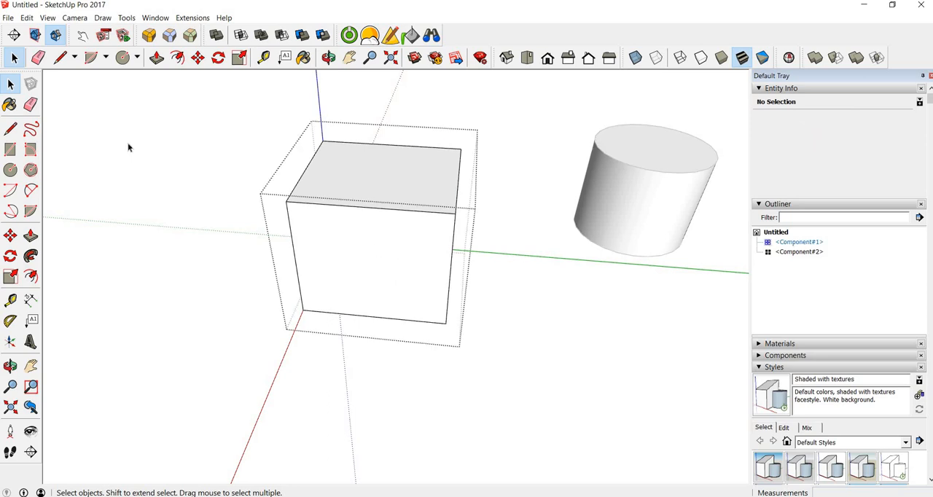
{"action": "left_click", "coordinate": [26, 17]}
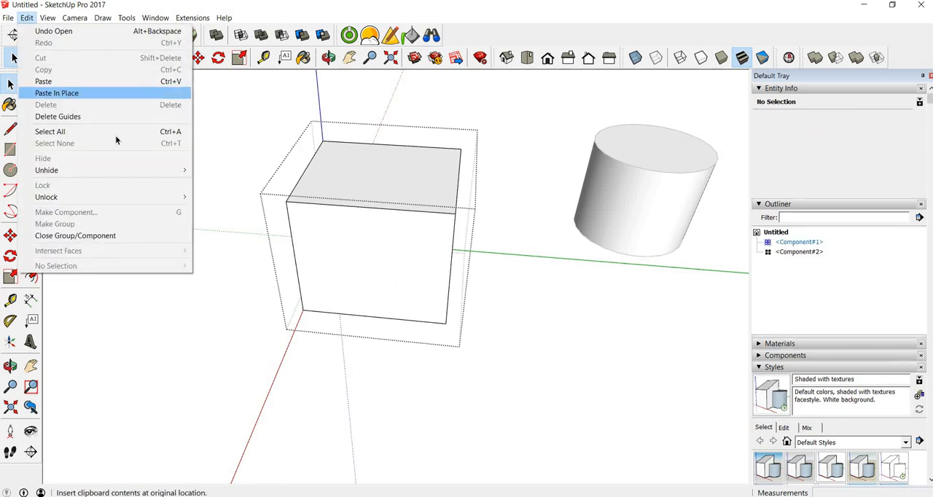
{"action": "left_click", "coordinate": [63, 93]}
{"action": "key", "text": "o"}
{"action": "left_click_drag", "start_coordinate": [299, 250], "coordinate": [394, 266]}
{"action": "key", "text": "space"}
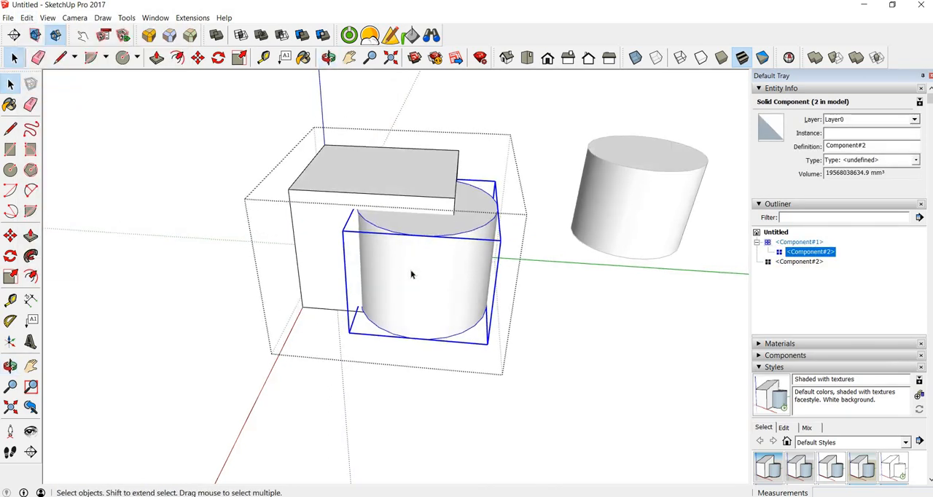
Explode the nested cylinder and intersect its faces with the context
{"action": "right_click", "coordinate": [411, 274]}
{"action": "left_click", "coordinate": [437, 306]}
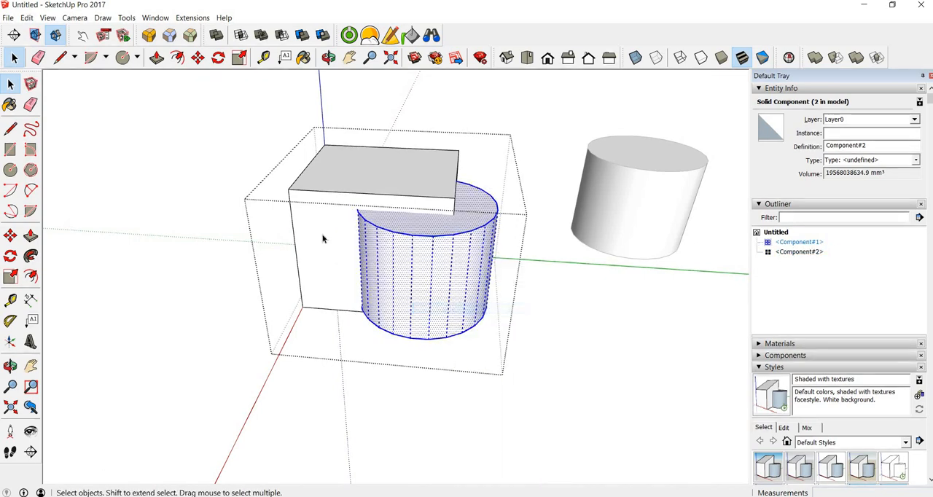
{"action": "right_click", "coordinate": [402, 264]}
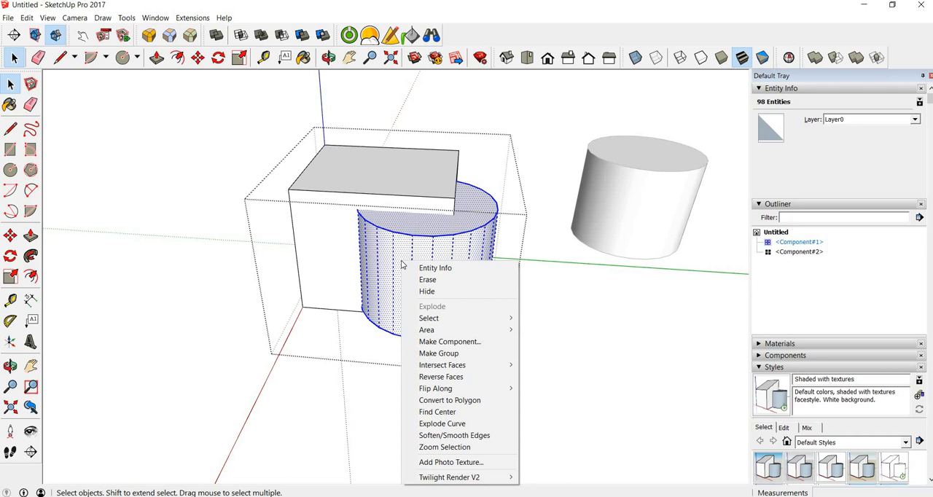
{"action": "mouse_move", "coordinate": [495, 364]}
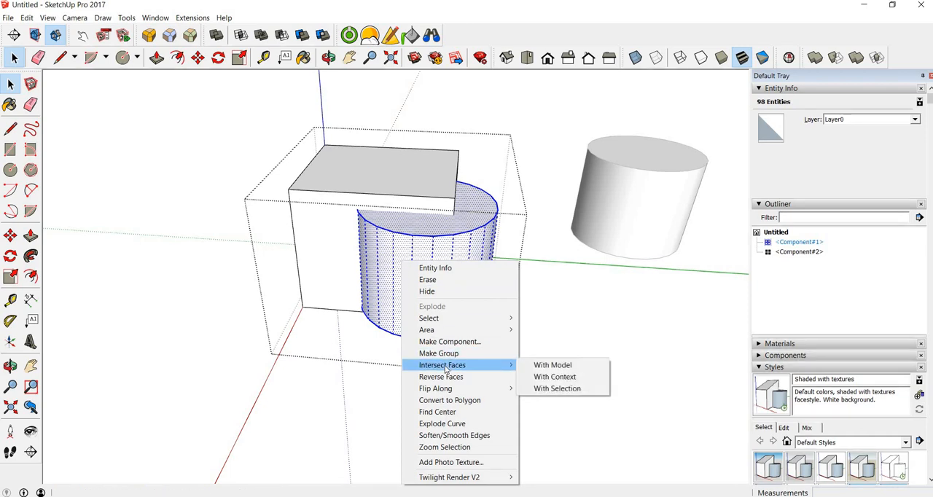
{"action": "left_click", "coordinate": [559, 379]}
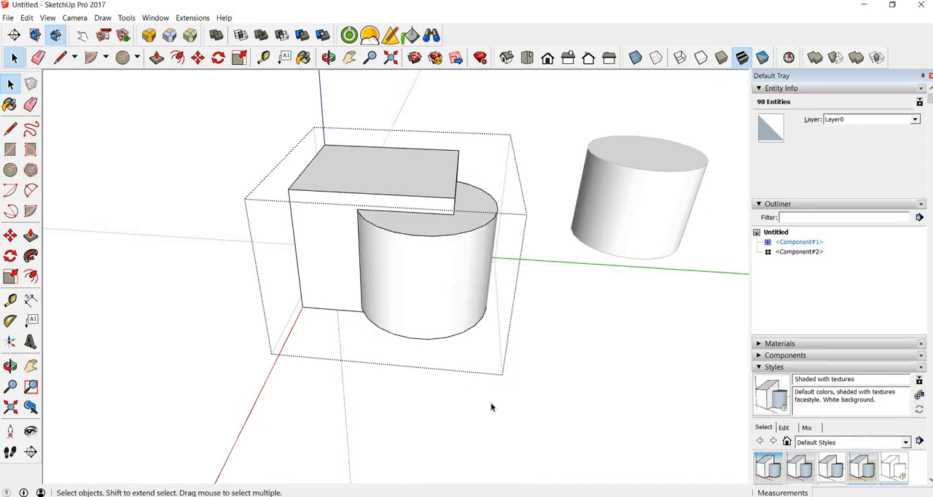
Delete the cylinder's curved wall and its upper and lower cap portions protruding from the box
{"action": "left_click", "coordinate": [406, 294]}
{"action": "key", "text": "Delete"}
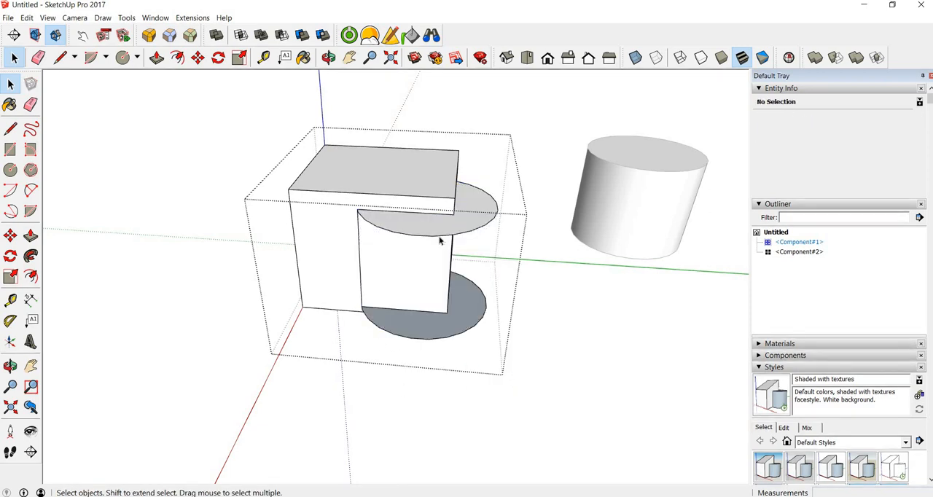
{"action": "left_click", "coordinate": [433, 234]}
{"action": "key", "text": "Delete"}
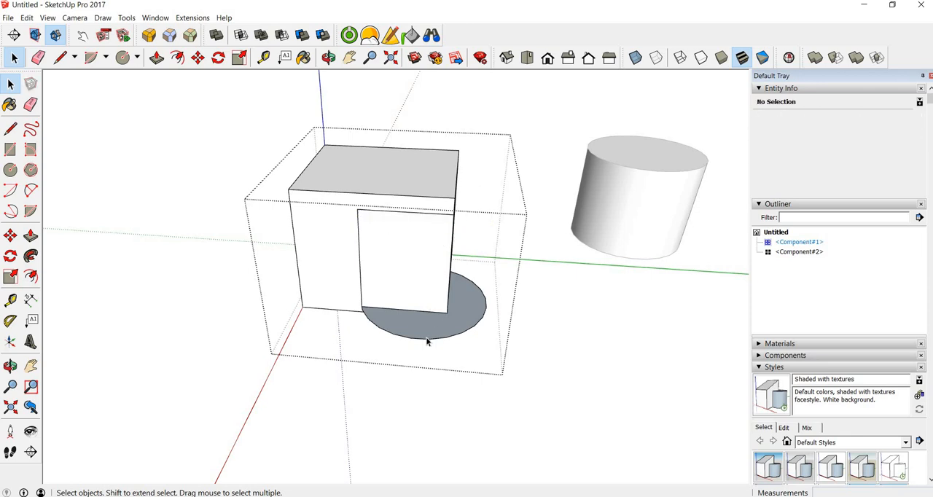
{"action": "left_click", "coordinate": [426, 343]}
{"action": "key", "text": "Delete"}
Delete the vertical corner edge of the box between the imprinted rectangles to expose the cylindrical cutout
{"action": "middle_click_drag", "start_coordinate": [407, 305], "coordinate": [414, 241]}
{"action": "left_click", "coordinate": [420, 257]}
{"action": "key", "text": "Delete"}
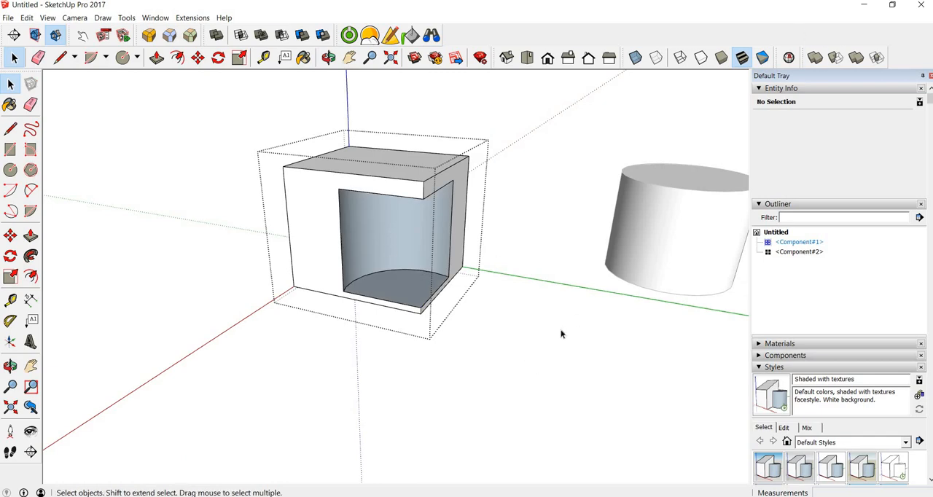
Close the box component, inspect it with Solid Inspector², and fix the cutout's reversed faces
{"action": "key", "text": "Escape"}
{"action": "left_click", "coordinate": [379, 162]}
{"action": "left_click", "coordinate": [788, 58]}
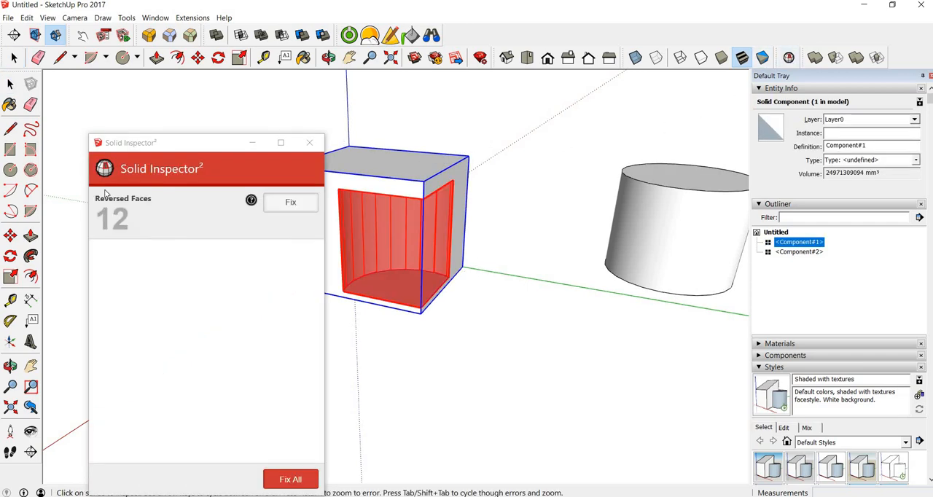
{"action": "left_click", "coordinate": [291, 203]}
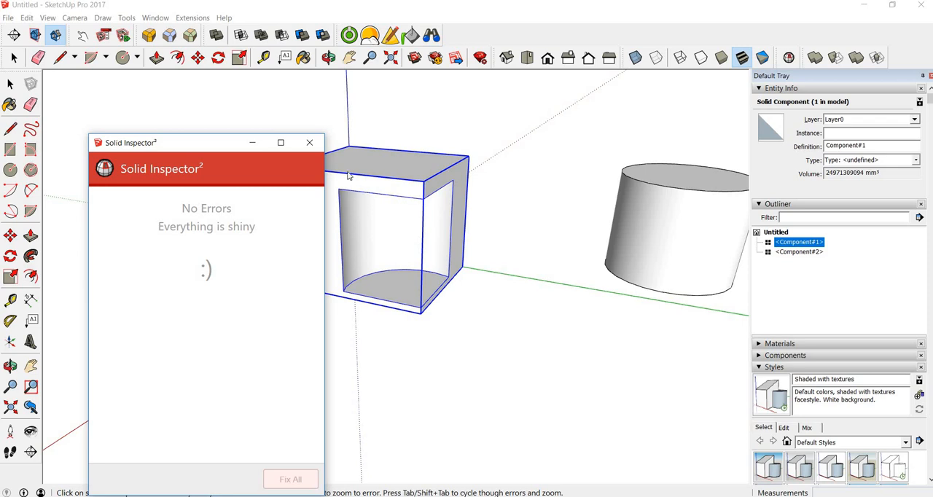
{"action": "key", "text": "space"}
Examine the cut box and the spare cylinder from several angles and check each component's entity information
{"action": "middle_click_drag", "start_coordinate": [521, 271], "coordinate": [566, 238]}
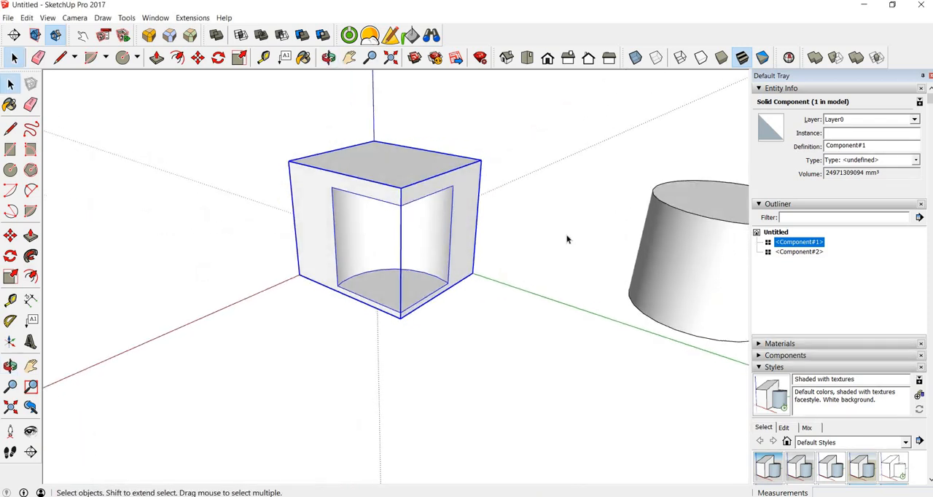
{"action": "left_click", "coordinate": [560, 261]}
{"action": "left_click", "coordinate": [685, 241]}
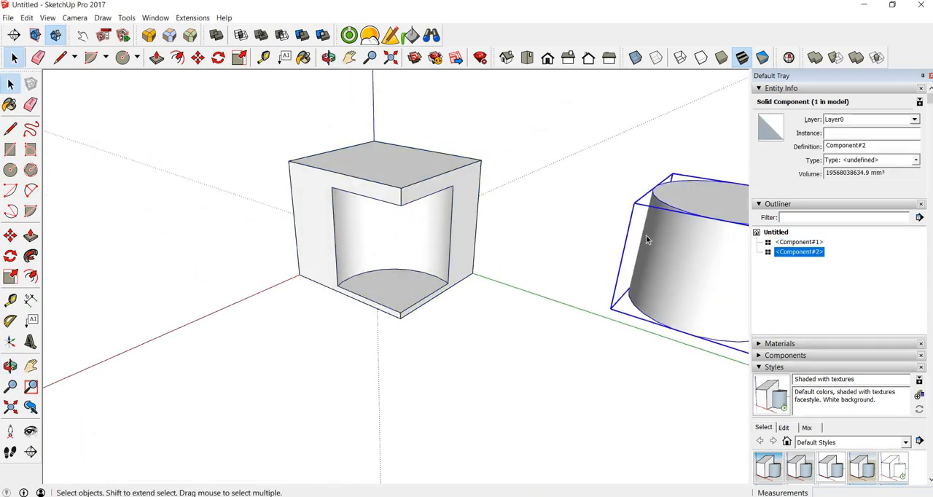
{"action": "middle_click_drag", "start_coordinate": [465, 248], "coordinate": [356, 229]}
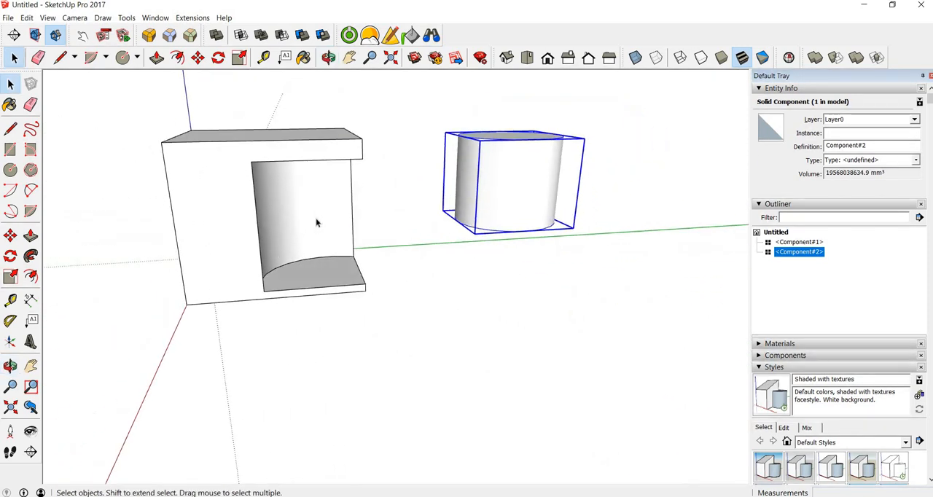
{"action": "scroll", "coordinate": [396, 265], "scroll_direction": "up", "scroll_amount": 5}
{"action": "scroll", "coordinate": [377, 243], "scroll_direction": "down", "scroll_amount": 3}
{"action": "scroll", "coordinate": [377, 243], "scroll_direction": "down", "scroll_amount": 2}
{"action": "left_click", "coordinate": [364, 222]}
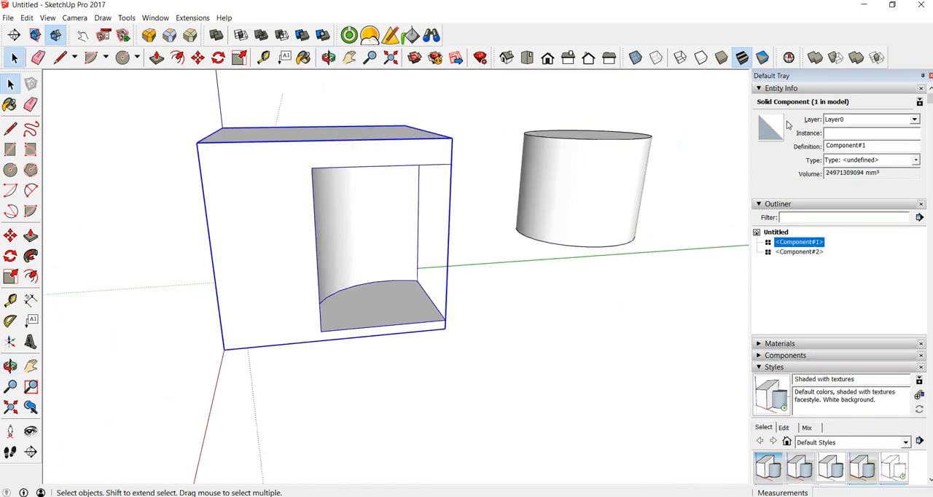
{"action": "middle_click_drag", "start_coordinate": [551, 322], "coordinate": [464, 263]}
{"action": "scroll", "coordinate": [485, 223], "scroll_direction": "down", "scroll_amount": 2}
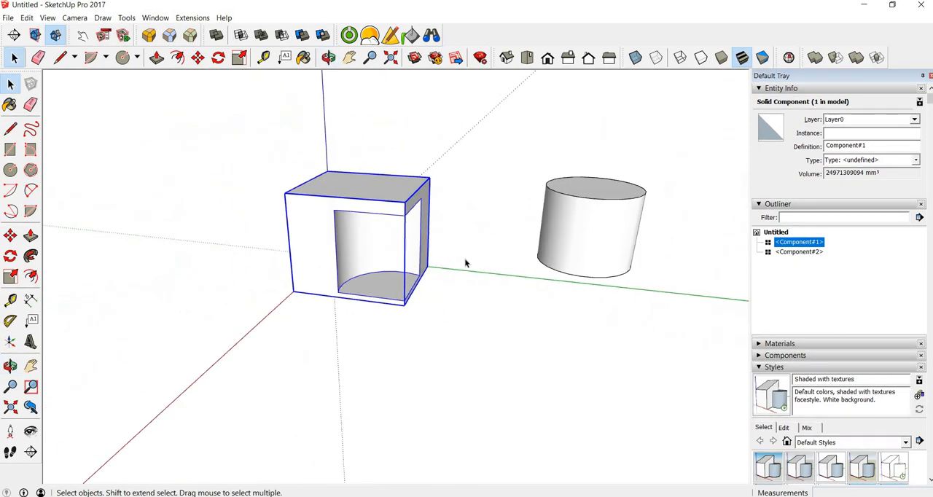
Delete the cut box and the spare cylinder to clear the model
{"action": "left_click", "coordinate": [483, 223]}
{"action": "middle_click_drag", "start_coordinate": [483, 223], "coordinate": [469, 250]}
{"action": "scroll", "coordinate": [500, 288], "scroll_direction": "down", "scroll_amount": 2}
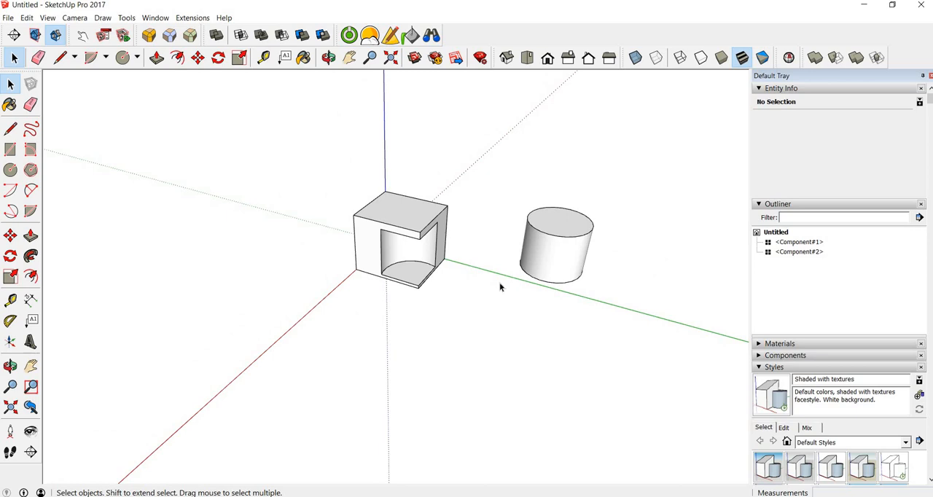
{"action": "left_click_drag", "start_coordinate": [296, 137], "coordinate": [630, 367]}
{"action": "key", "text": "Delete"}
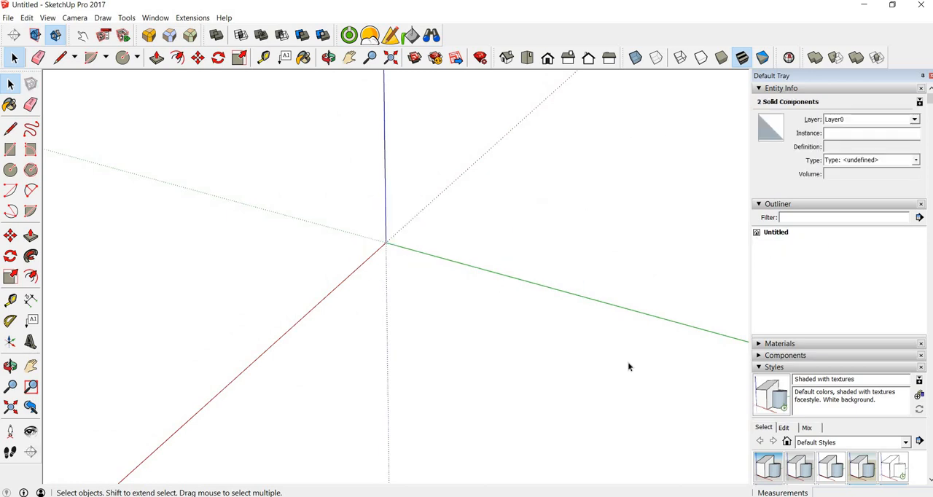